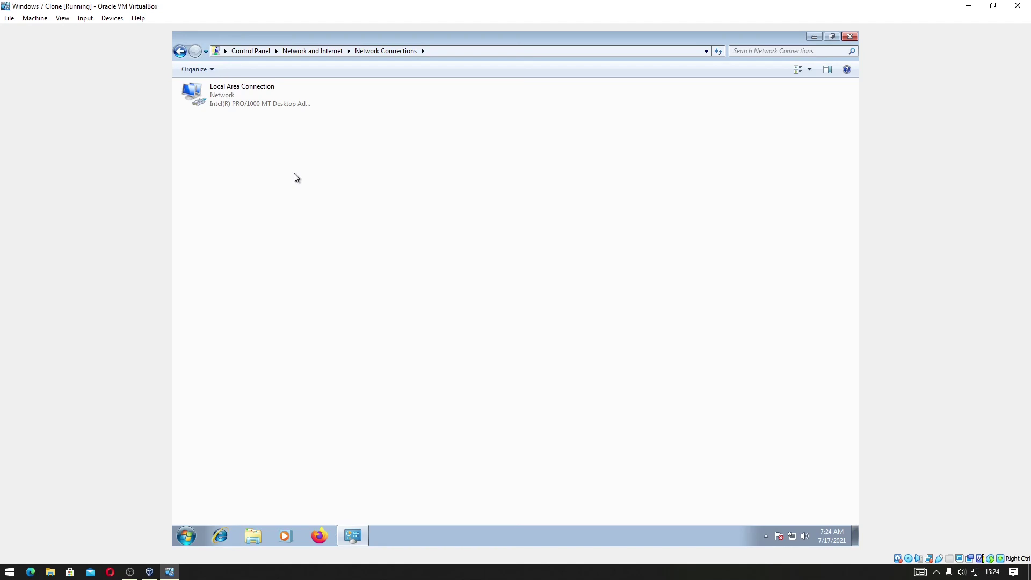
- Open the Internet Protocol Version 4 (TCP/IPv4) properties of the virtual machine's Local Area Connection
{"action": "double_click", "coordinate": [255, 100]}
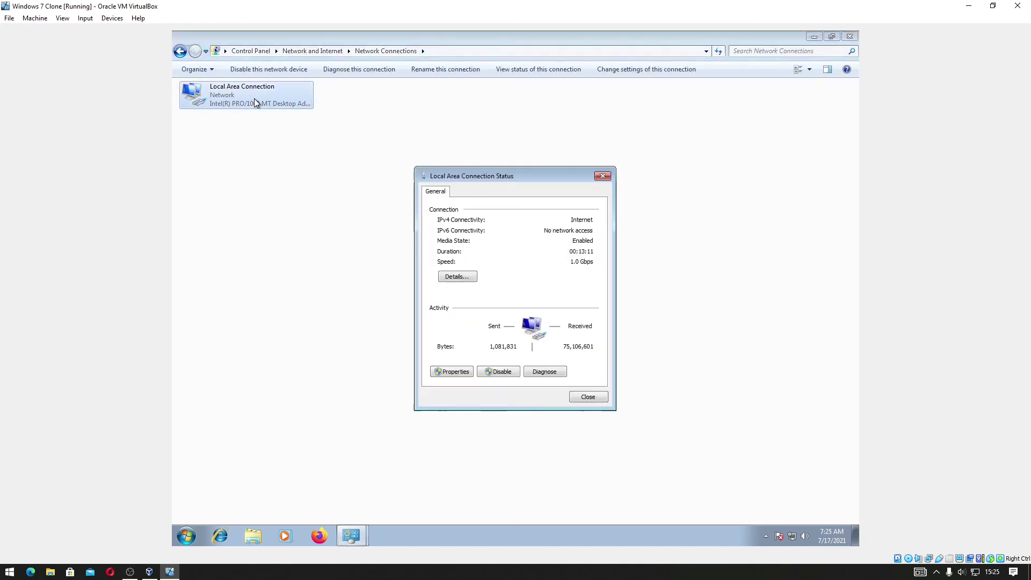
{"action": "left_click", "coordinate": [598, 178]}
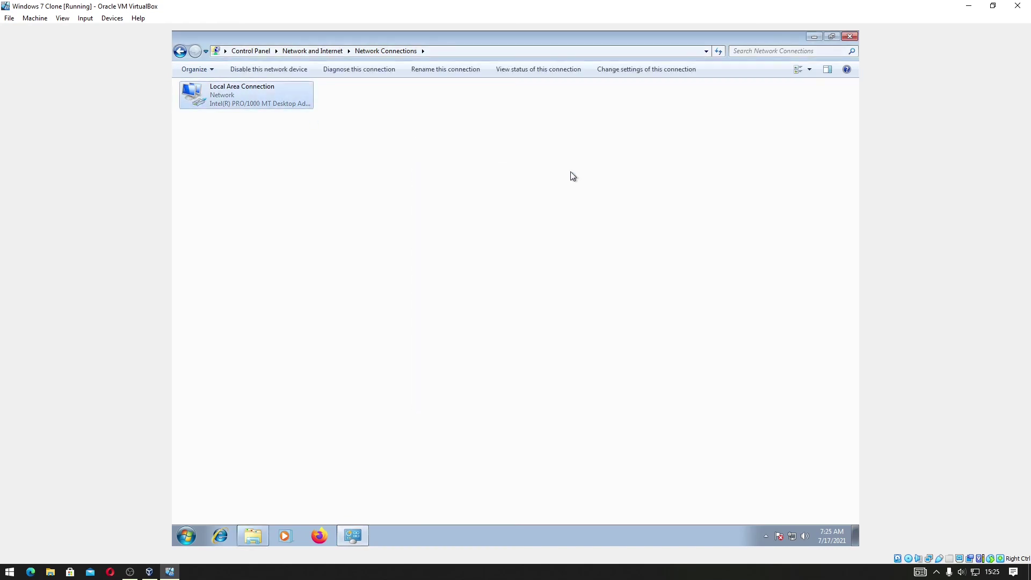
{"action": "right_click", "coordinate": [251, 96]}
{"action": "left_click", "coordinate": [265, 198]}
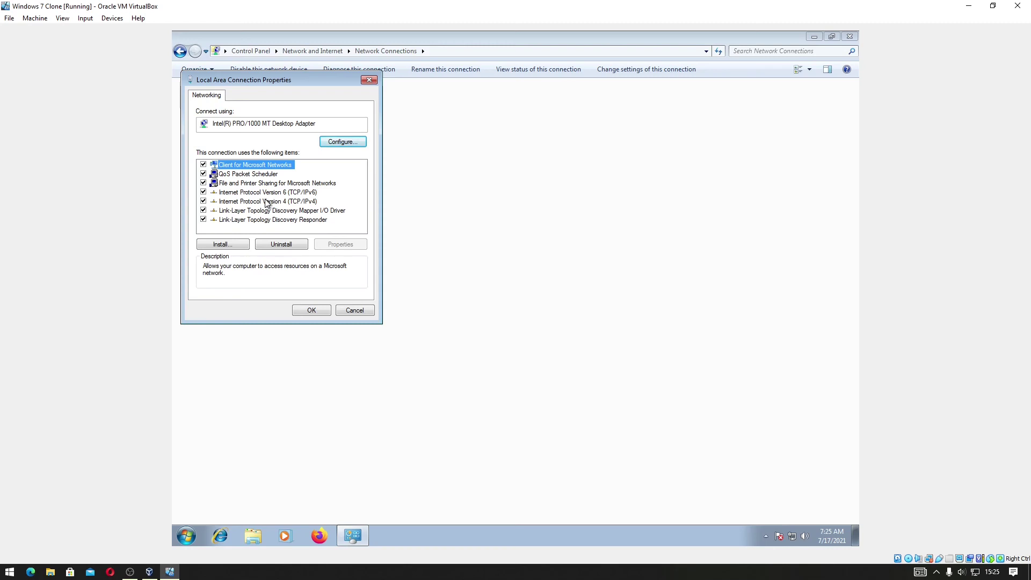
{"action": "double_click", "coordinate": [265, 201]}
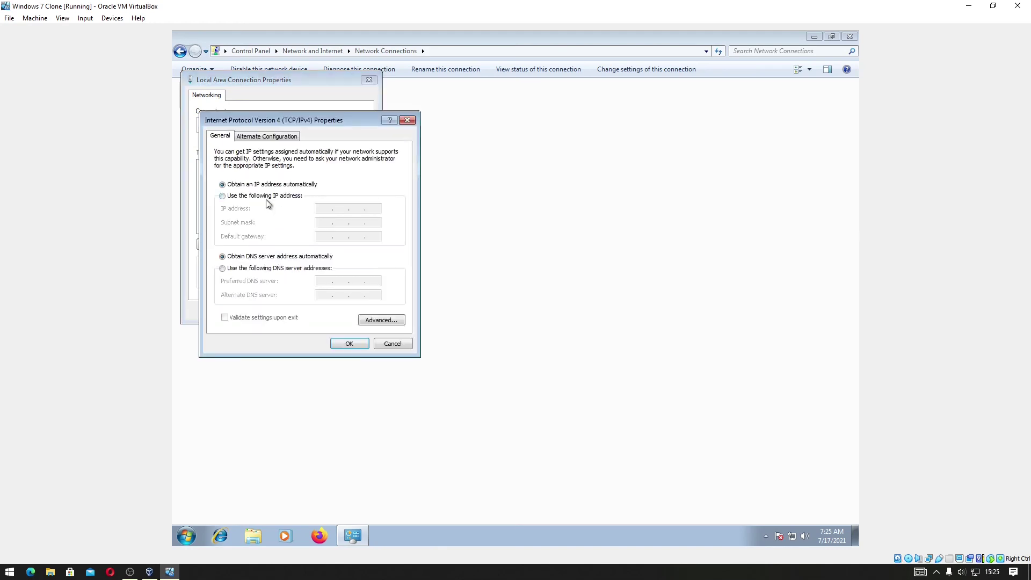
{"action": "left_click", "coordinate": [392, 341]}
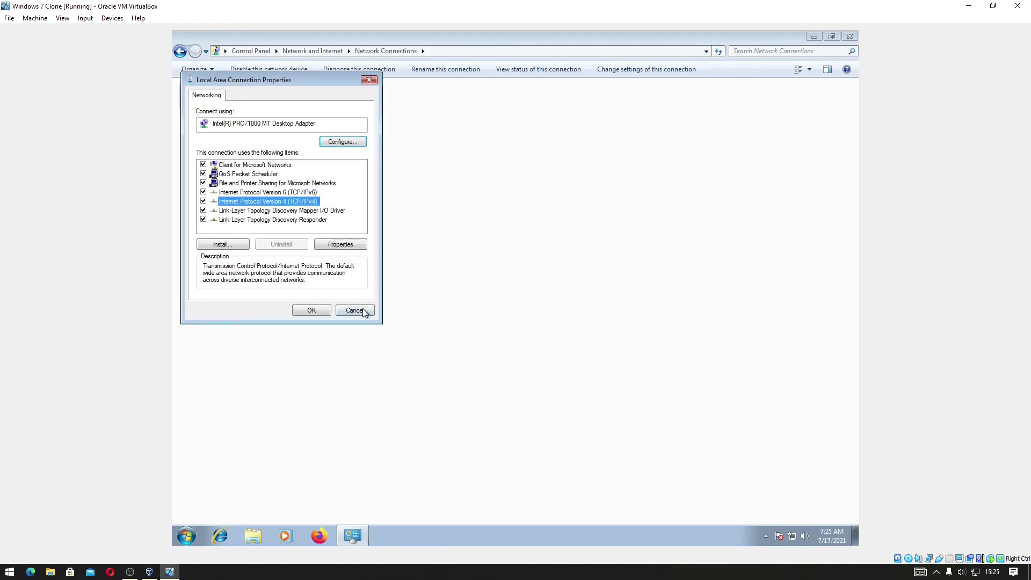
{"action": "left_click", "coordinate": [336, 246]}
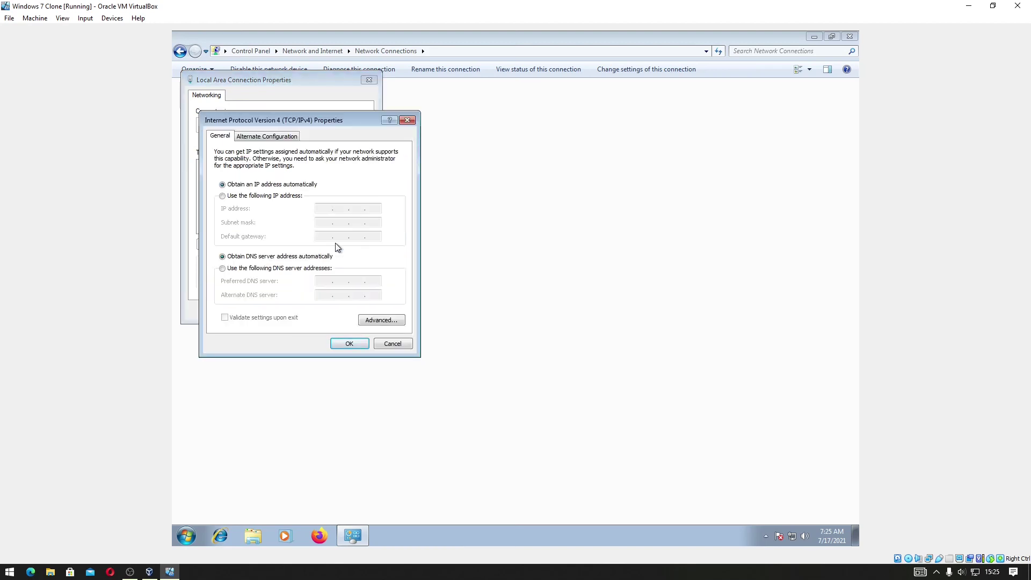
- Use manual IPv4 DNS servers, preferred 8.8.8.8 and alternate 8.8.4.4, and apply them to the Local Area Connection
{"action": "left_click", "coordinate": [249, 270]}
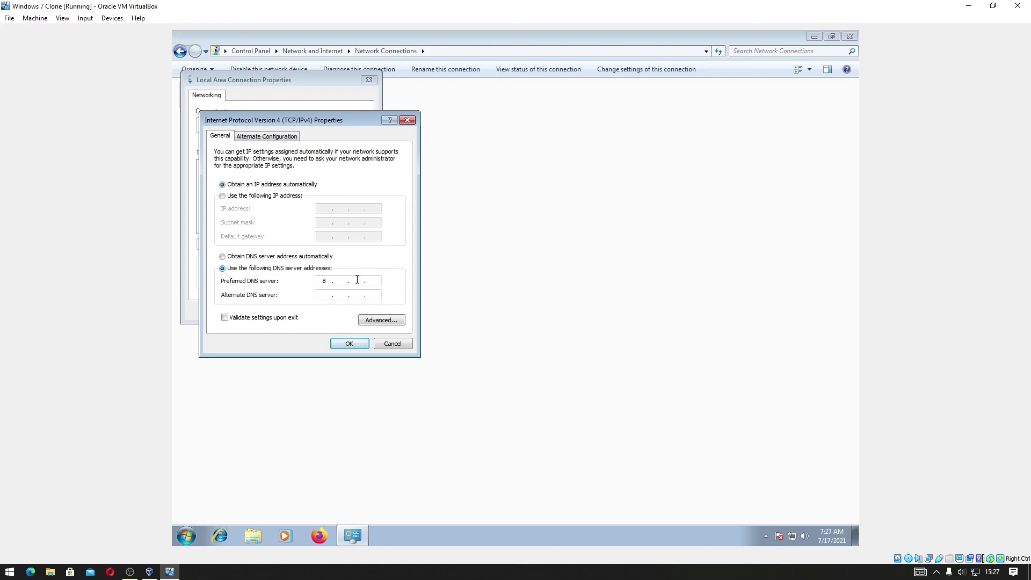
{"action": "type", "text": "8"}
{"action": "left_click", "coordinate": [323, 296]}
{"action": "type", "text": "8.8.4.4"}
{"action": "left_click", "coordinate": [353, 343]}
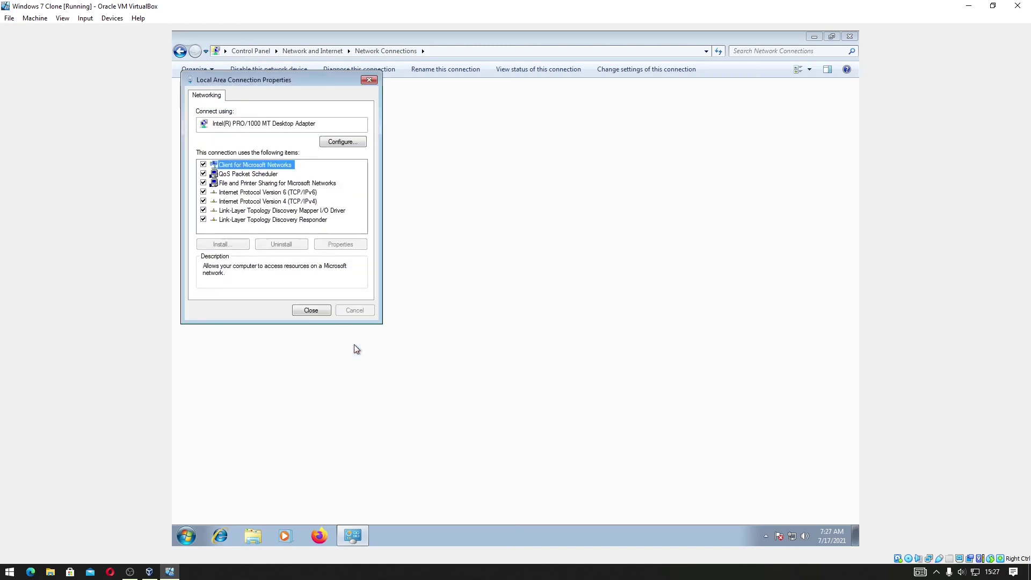
{"action": "left_click", "coordinate": [318, 311]}
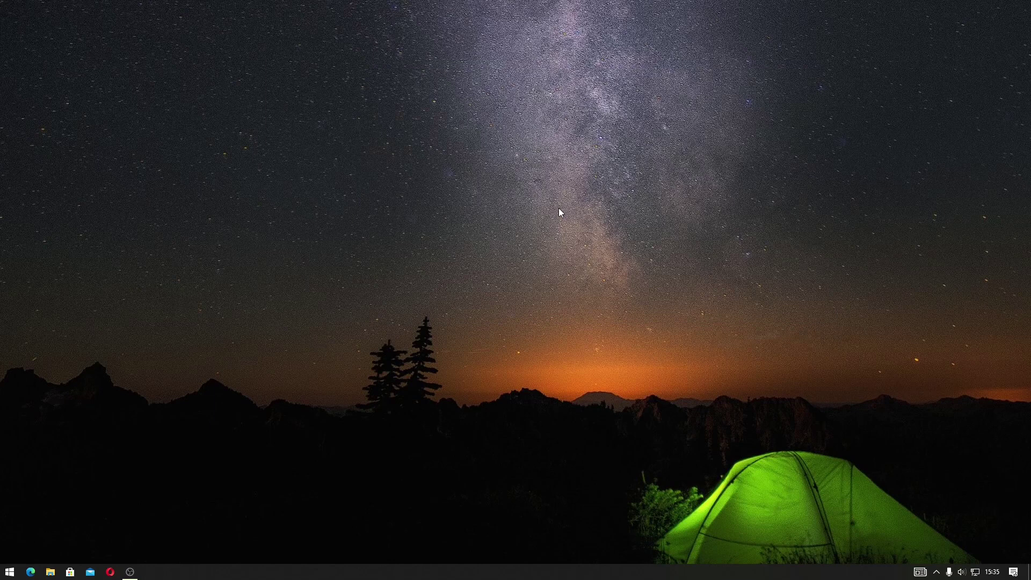
- View the host's network adapters through the Network & Internet settings, and close both windows
{"action": "right_click", "coordinate": [975, 572]}
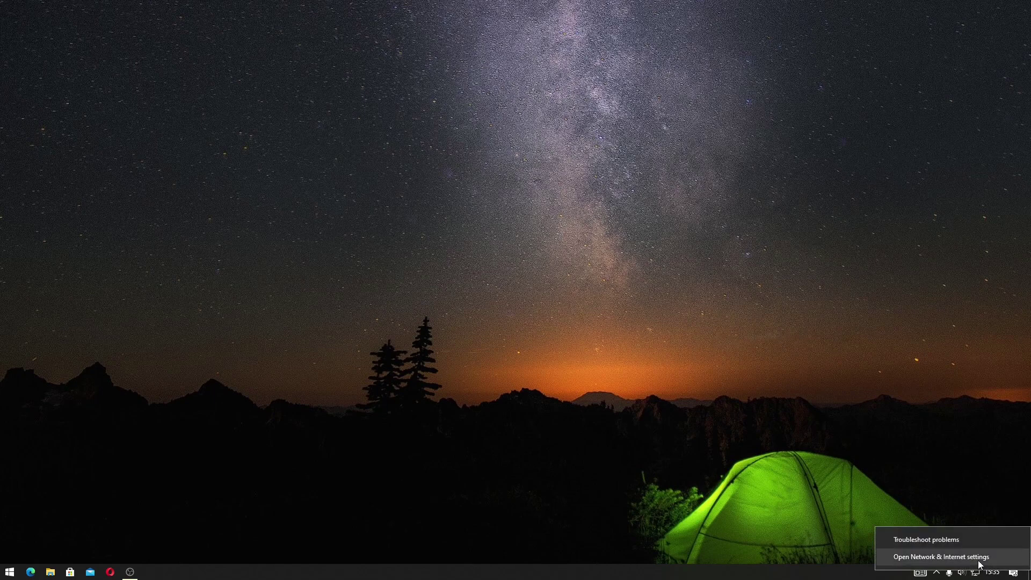
{"action": "left_click", "coordinate": [978, 559]}
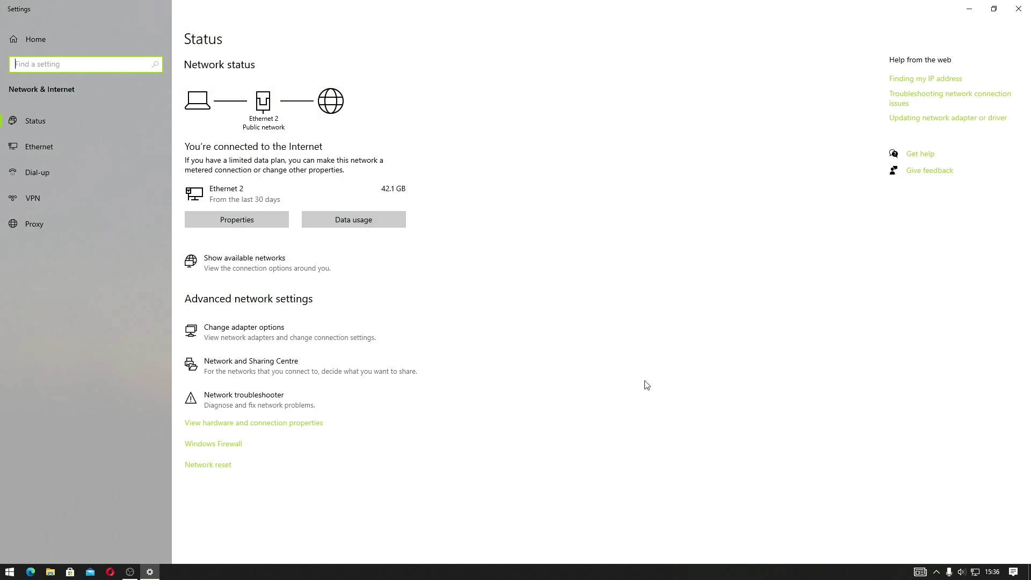
{"action": "left_click", "coordinate": [393, 347]}
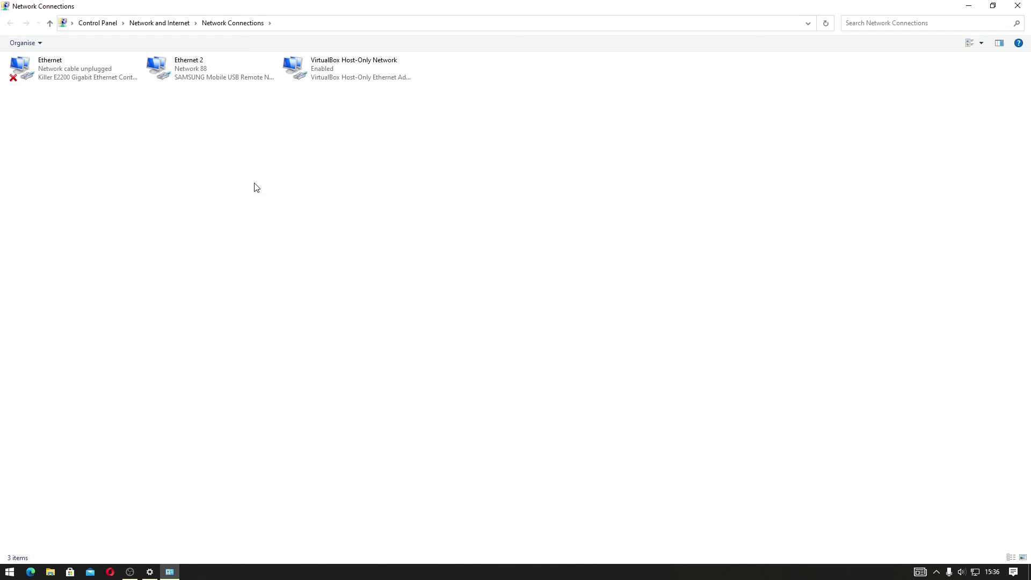
{"action": "left_click", "coordinate": [1017, 5]}
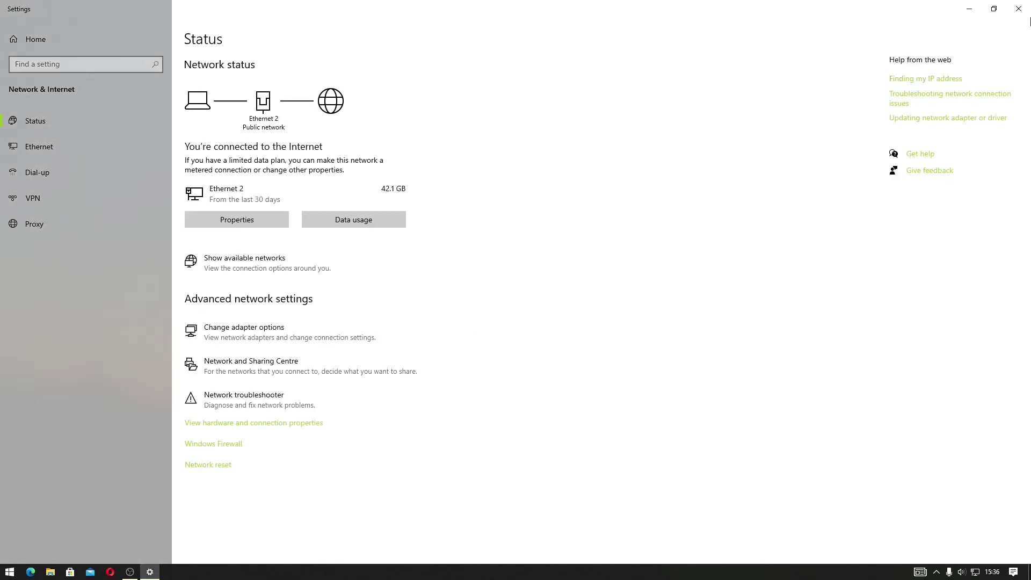
{"action": "left_click", "coordinate": [1018, 9]}
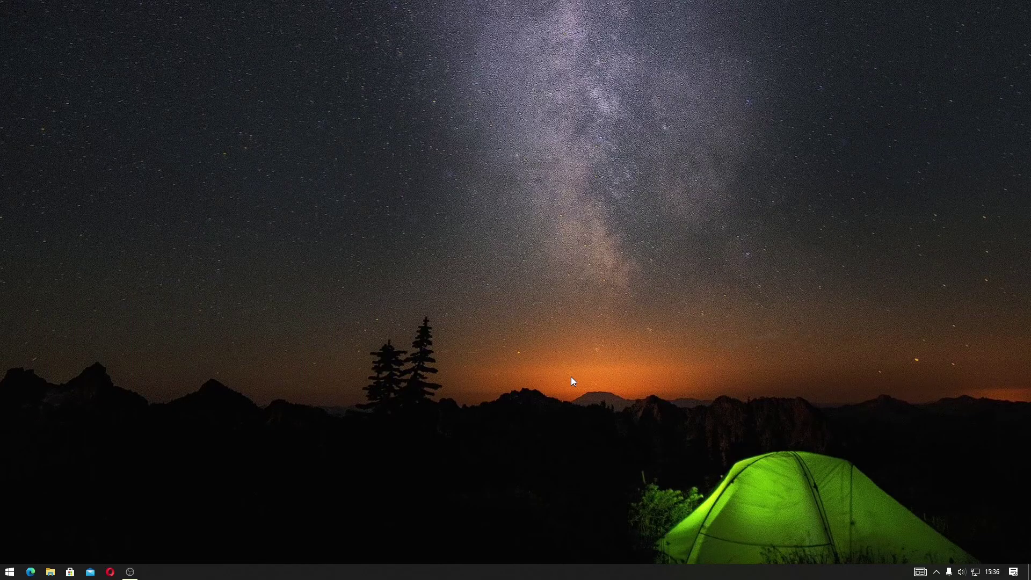
- Open the network adapter list from the Control Panel's Network and Sharing Centre, viewing the Ethernet 2 status on the way
{"action": "key", "text": "super"}
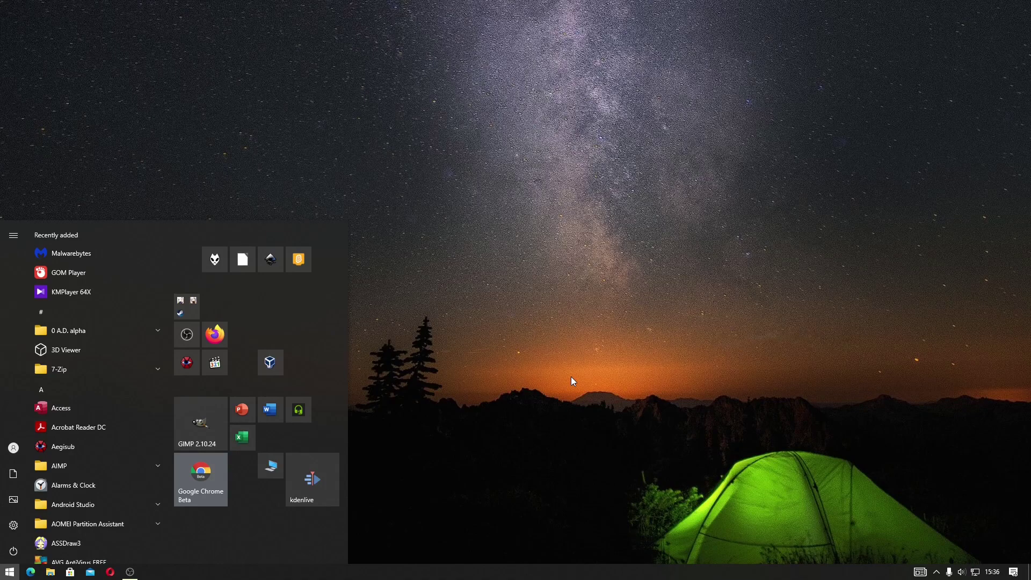
{"action": "type", "text": "cont"}
{"action": "key", "text": "Return"}
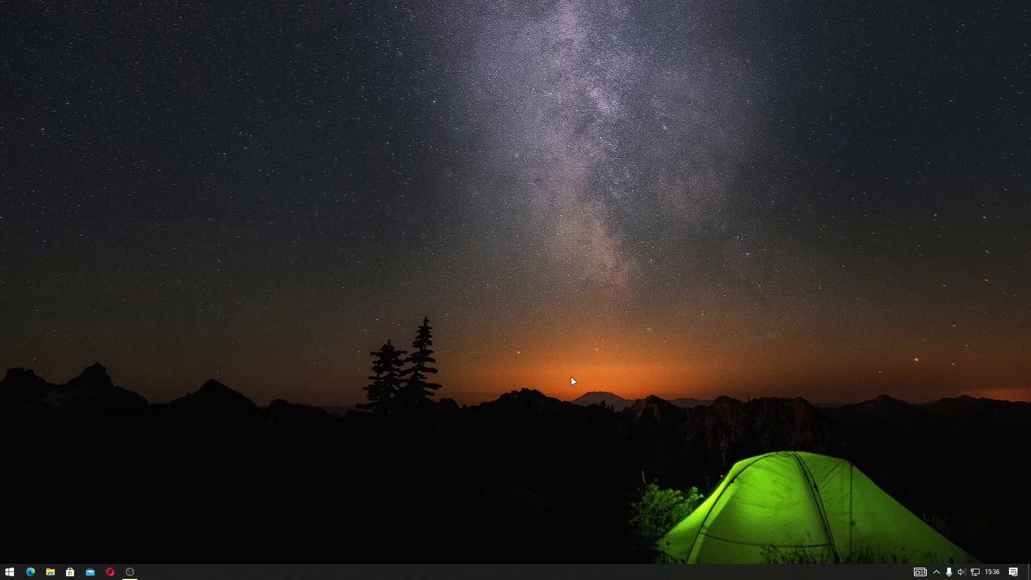
{"action": "left_click", "coordinate": [439, 129]}
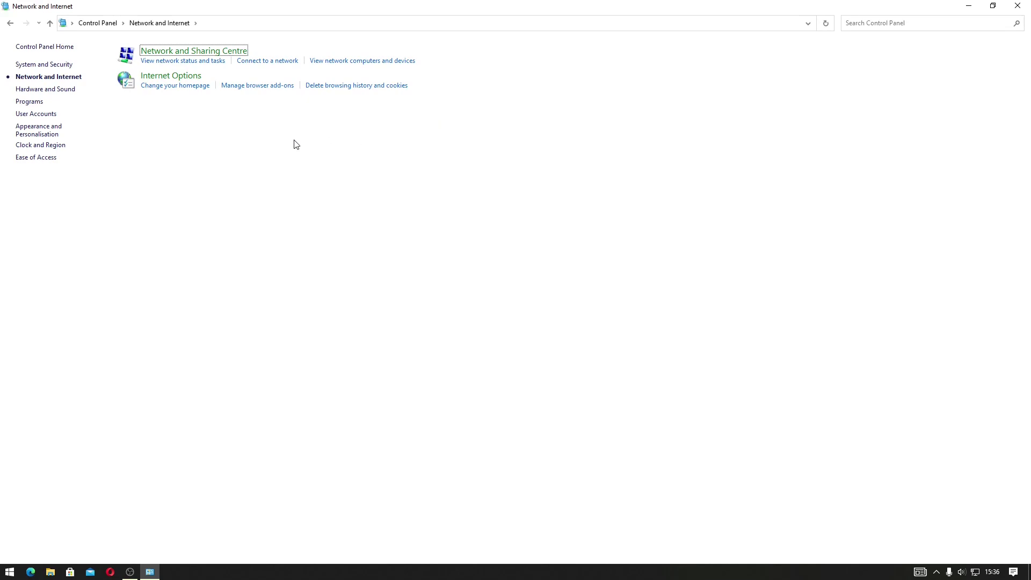
{"action": "left_click", "coordinate": [220, 52]}
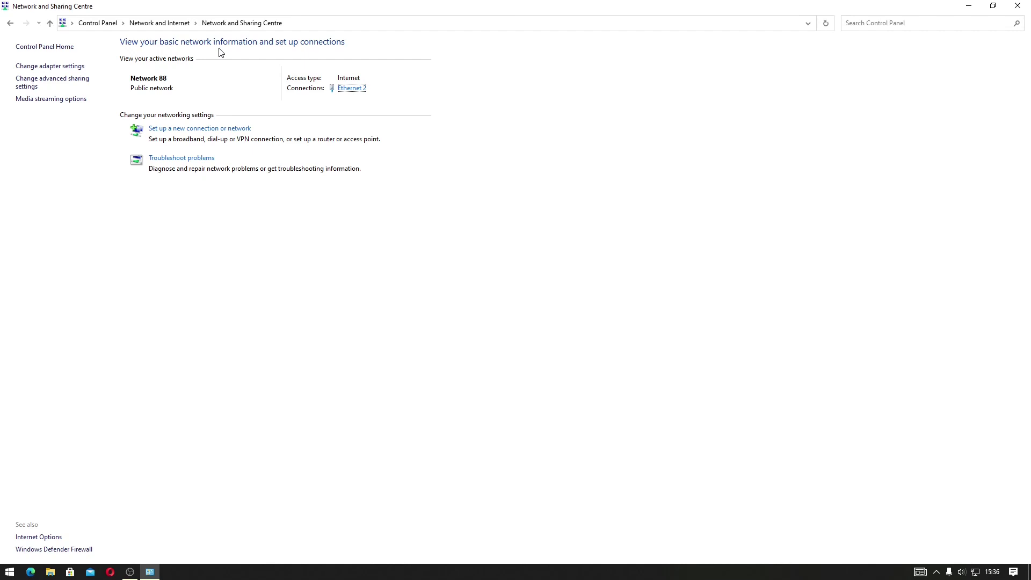
{"action": "left_click", "coordinate": [348, 90]}
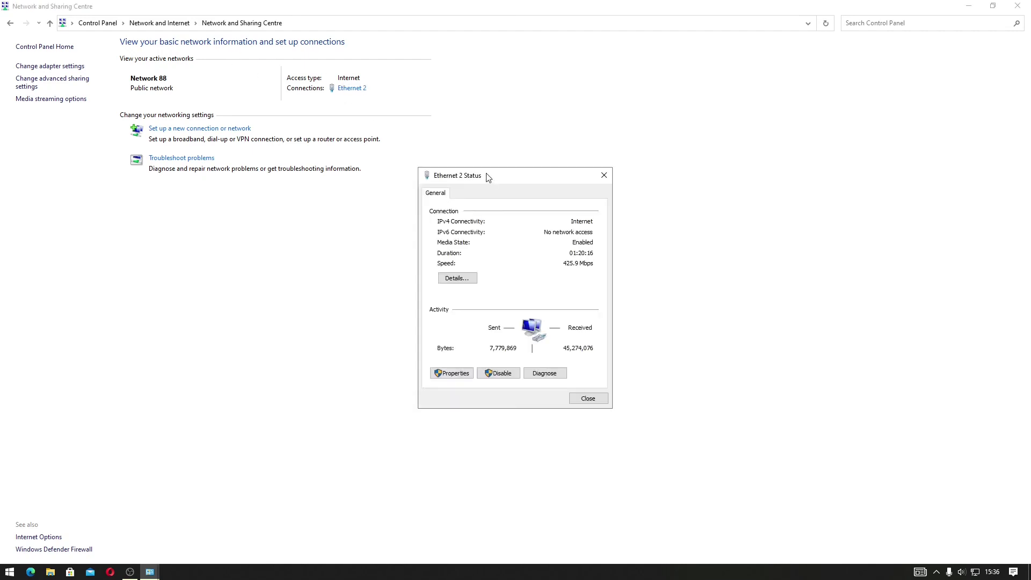
{"action": "left_click", "coordinate": [603, 399]}
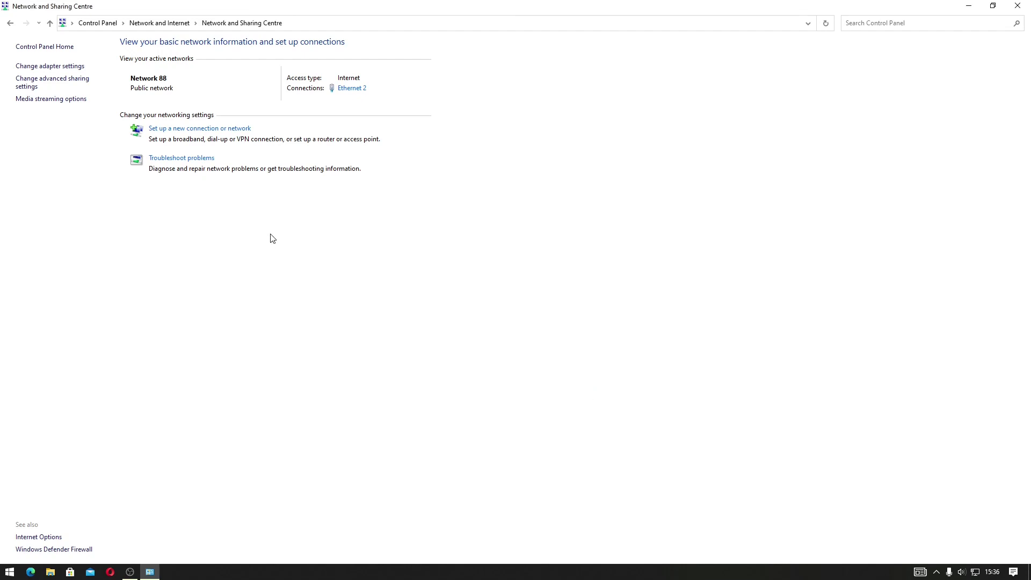
{"action": "left_click", "coordinate": [62, 66]}
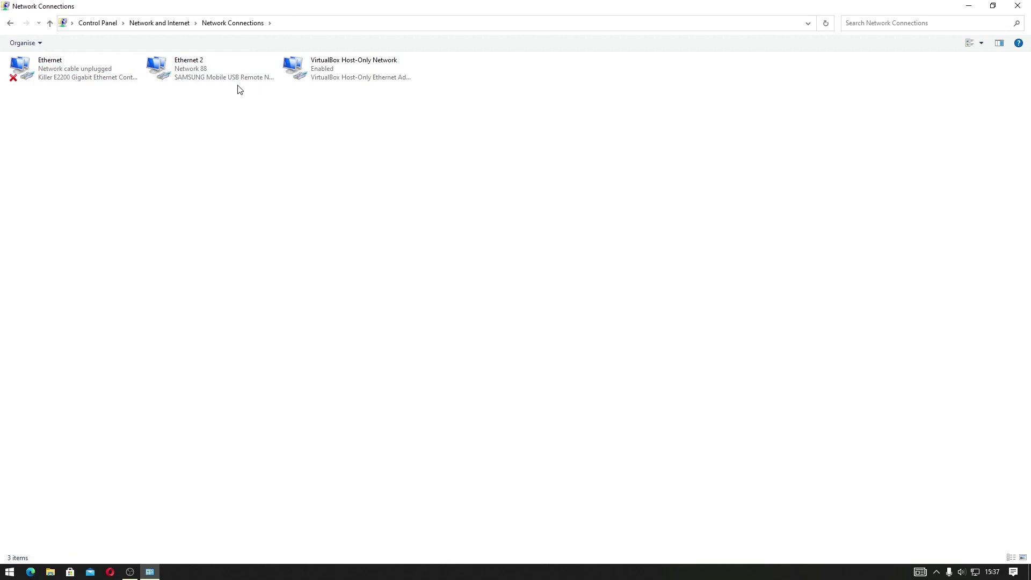
{"action": "double_click", "coordinate": [209, 76]}
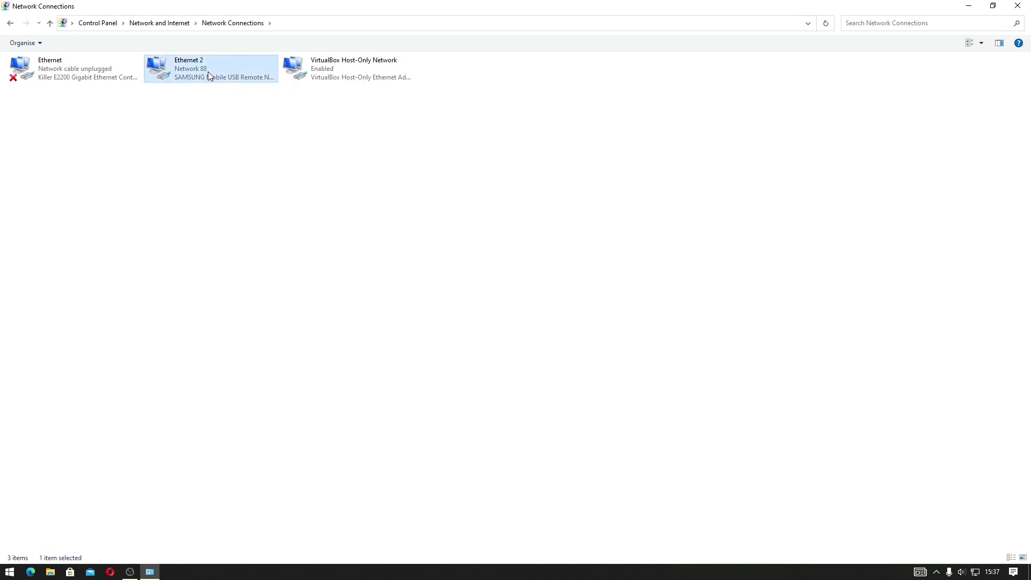
{"action": "left_click", "coordinate": [588, 398]}
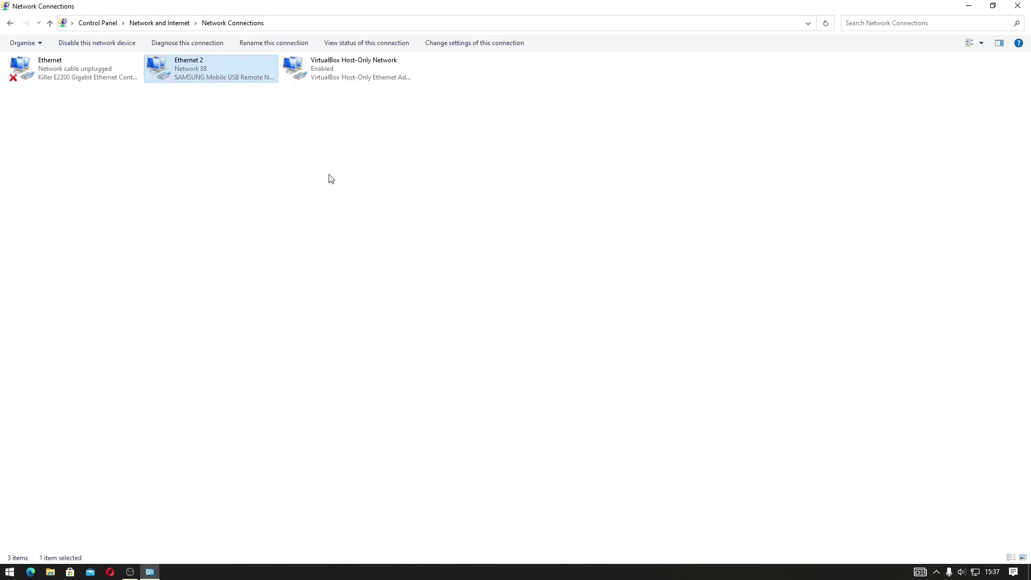
{"action": "right_click", "coordinate": [220, 73]}
{"action": "left_click", "coordinate": [237, 179]}
{"action": "left_click", "coordinate": [193, 284]}
{"action": "double_click", "coordinate": [227, 72]}
{"action": "left_click", "coordinate": [180, 66]}
- Open the Internet Protocol Version 4 (TCP/IPv4) properties of the Ethernet 2 connection
{"action": "double_click", "coordinate": [208, 67]}
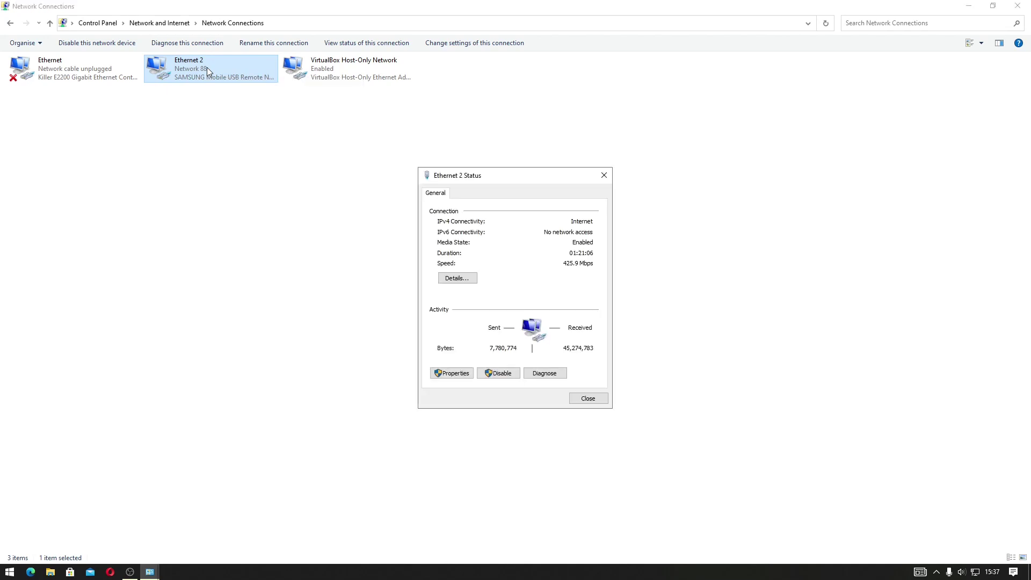
{"action": "left_click", "coordinate": [455, 375]}
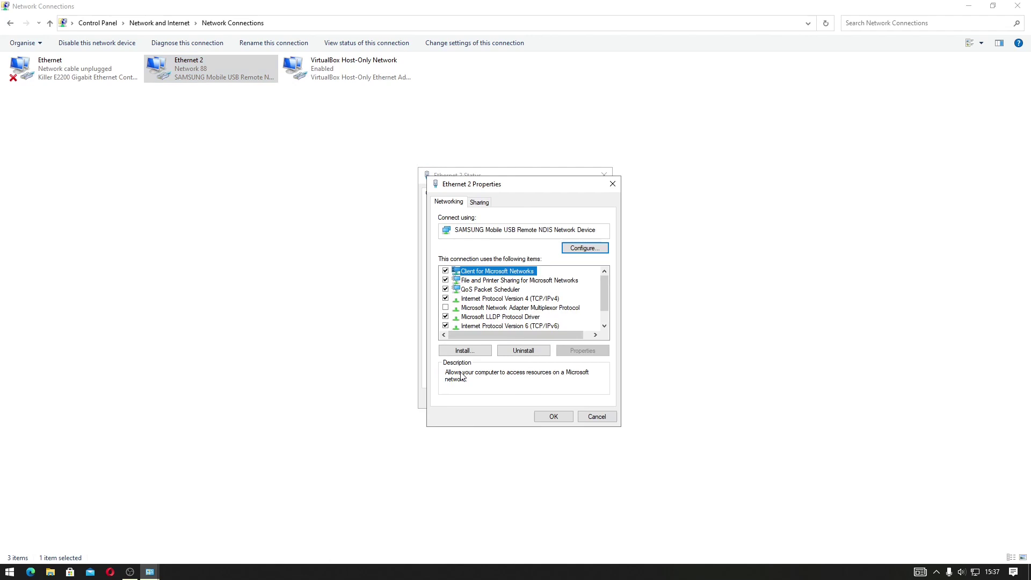
{"action": "double_click", "coordinate": [511, 303]}
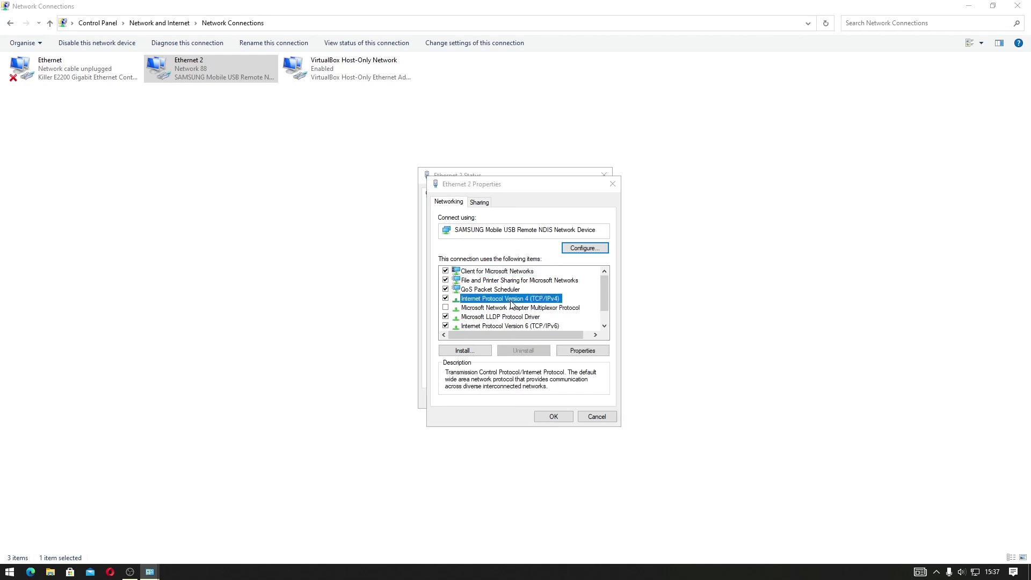
{"action": "left_click", "coordinate": [642, 451]}
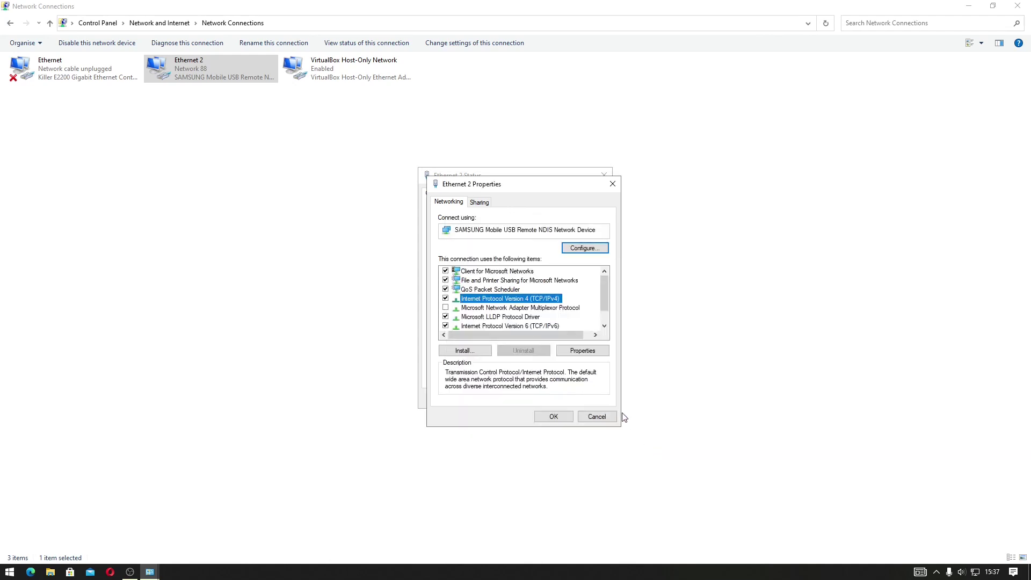
{"action": "left_click", "coordinate": [588, 354]}
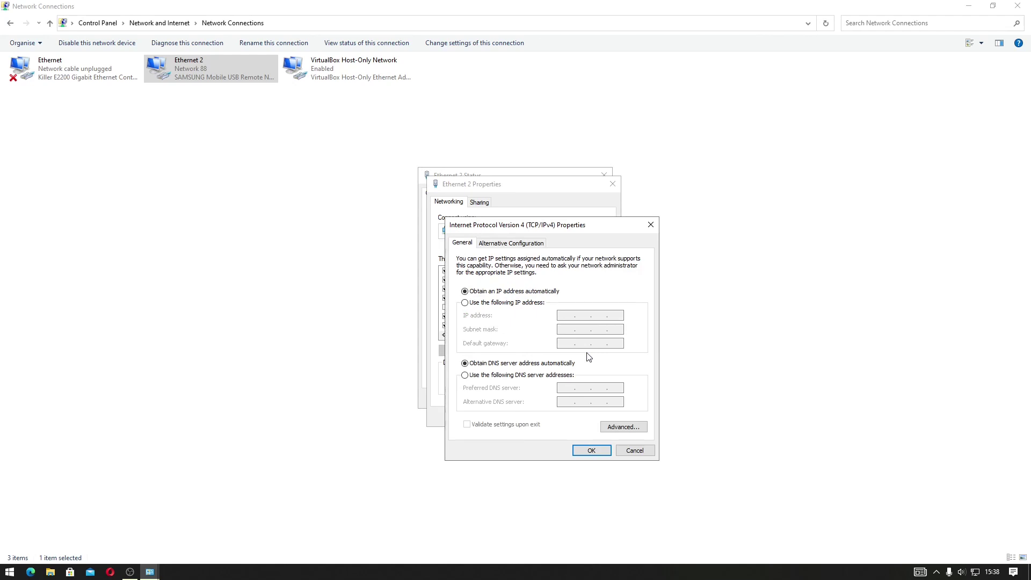
- Set Ethernet 2's preferred DNS server to 8.8.8.8 and alternative to 8.8.4.4, apply them, and close its status window
{"action": "left_click", "coordinate": [549, 376]}
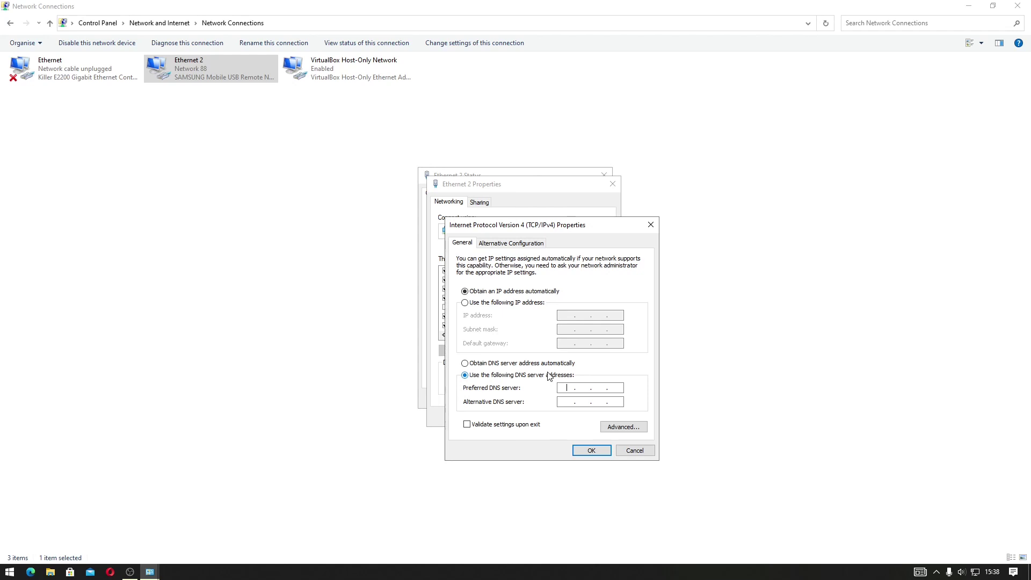
{"action": "type", "text": "8.8.8.8"}
{"action": "left_click", "coordinate": [564, 401]}
{"action": "type", "text": "8.8.4.4"}
{"action": "left_click", "coordinate": [592, 451]}
{"action": "left_click", "coordinate": [562, 418]}
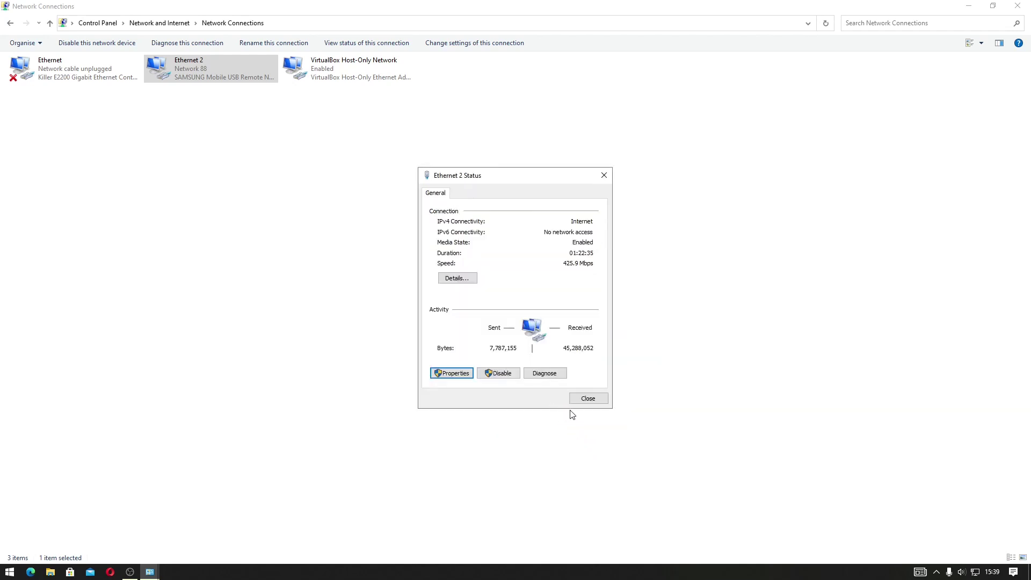
{"action": "left_click", "coordinate": [601, 400]}
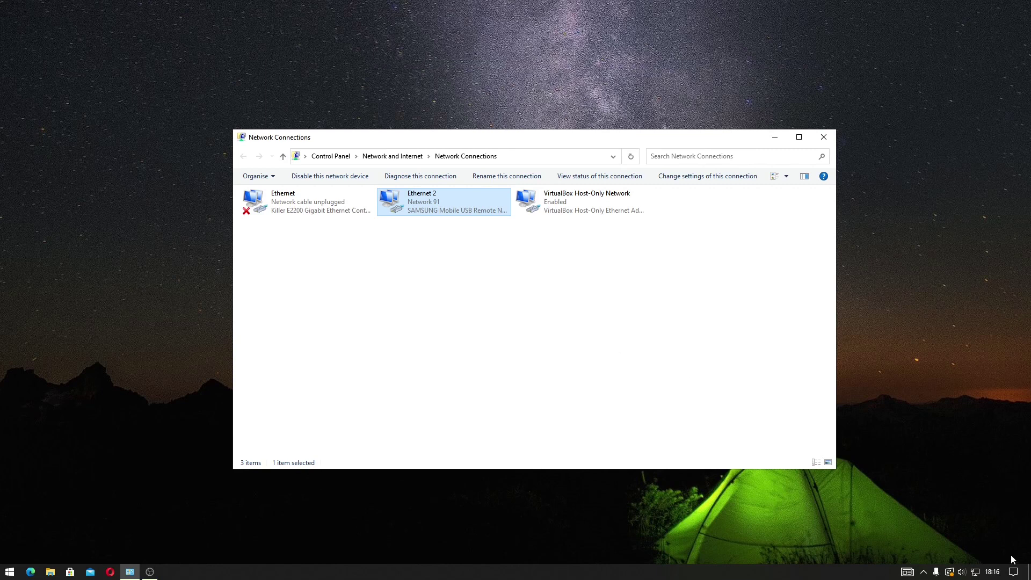
- Open the IP settings of the active Ethernet 2 network for editing in Windows Settings
{"action": "right_click", "coordinate": [976, 576]}
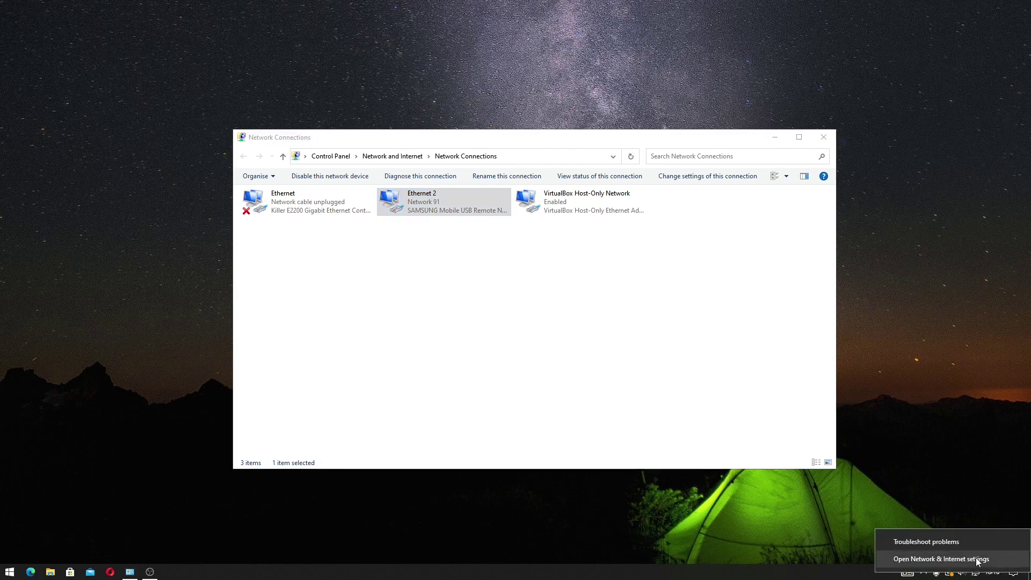
{"action": "left_click", "coordinate": [976, 560]}
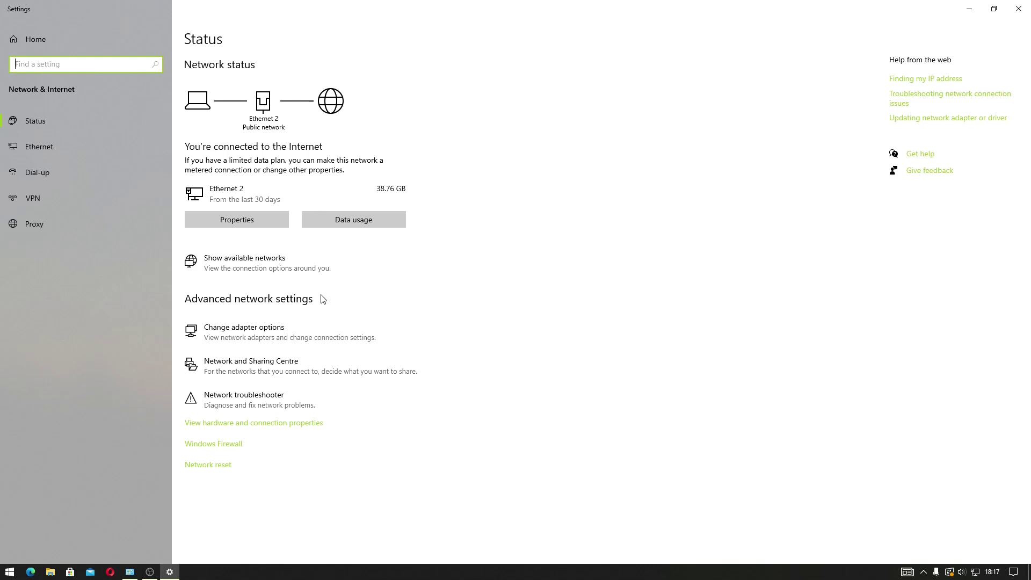
{"action": "left_click", "coordinate": [260, 231]}
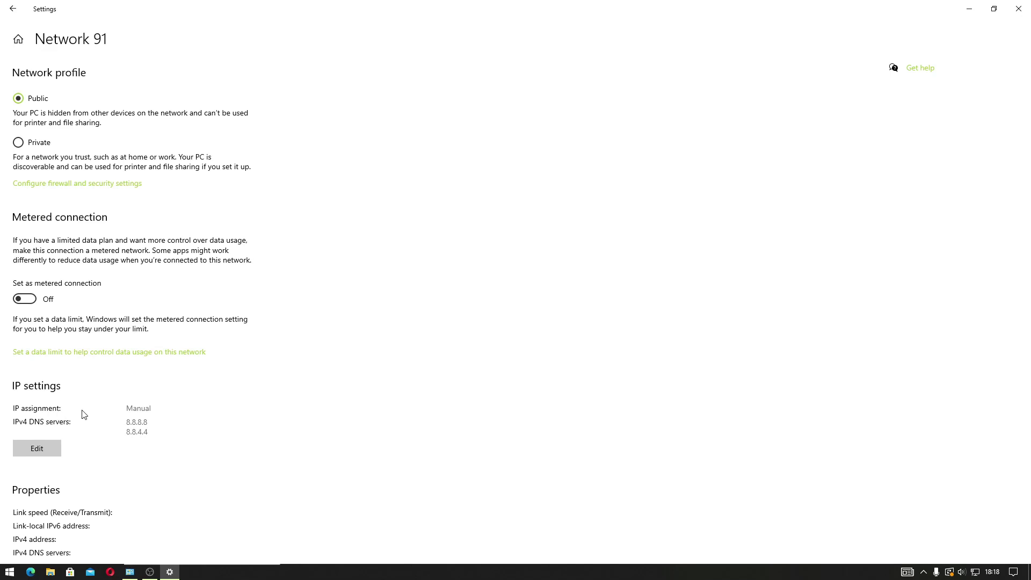
{"action": "left_click", "coordinate": [56, 447]}
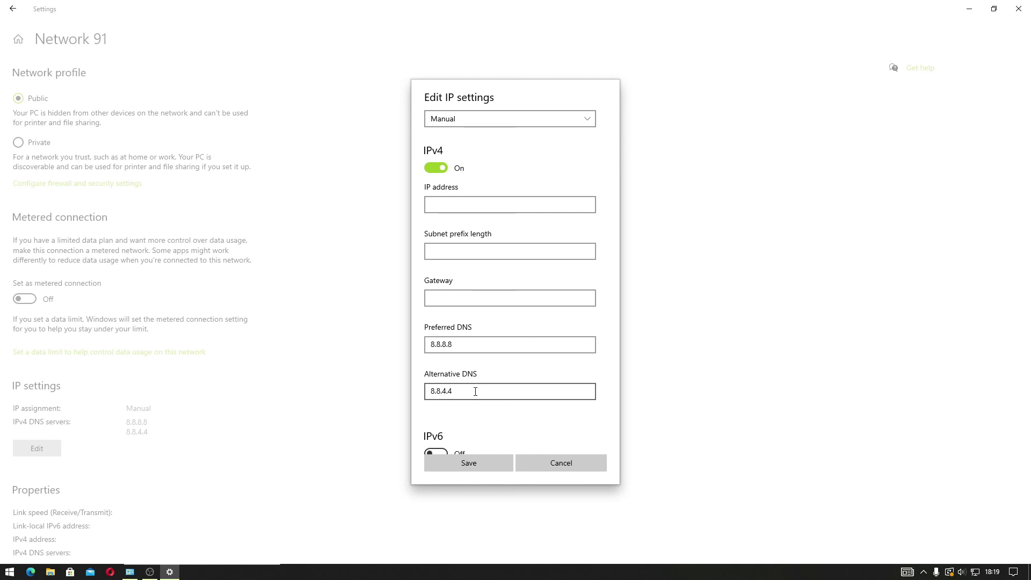
- Leave the current IP edit, check the adapter list in Network Connections, and save Network 91's IP assignment as Automatic (DHCP)
{"action": "left_click", "coordinate": [542, 460]}
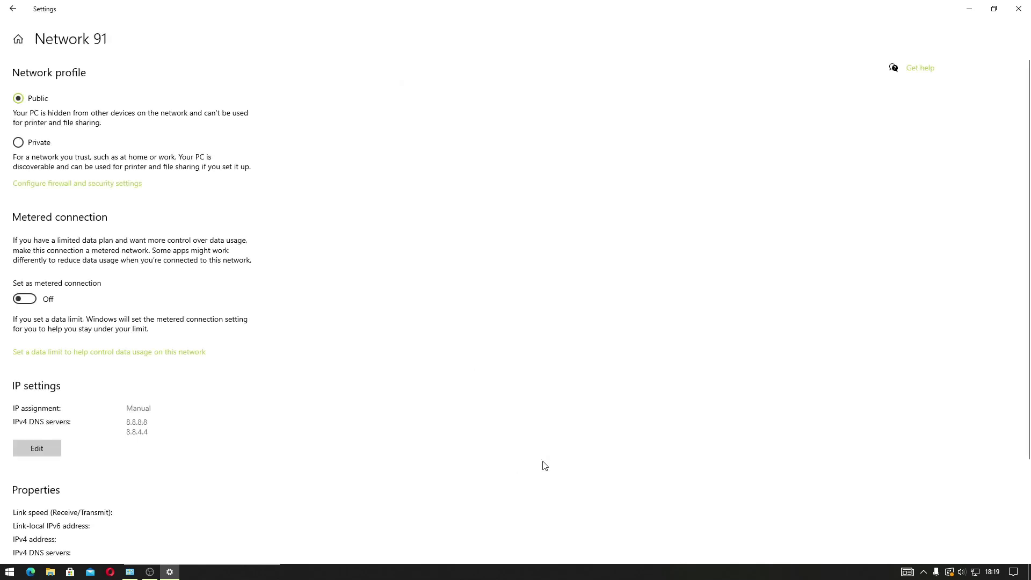
{"action": "left_click", "coordinate": [130, 571]}
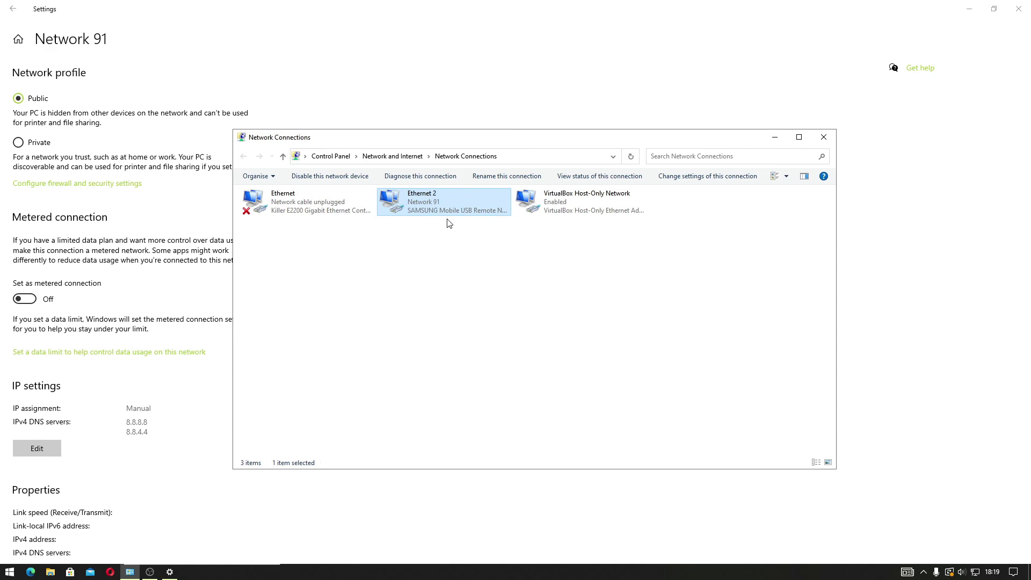
{"action": "left_click", "coordinate": [54, 450]}
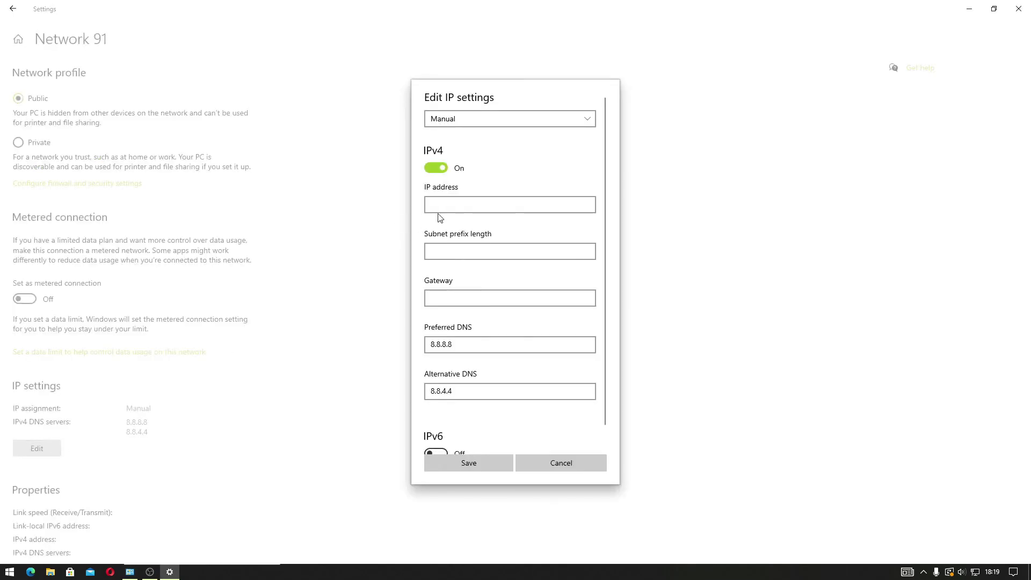
{"action": "left_click", "coordinate": [480, 120]}
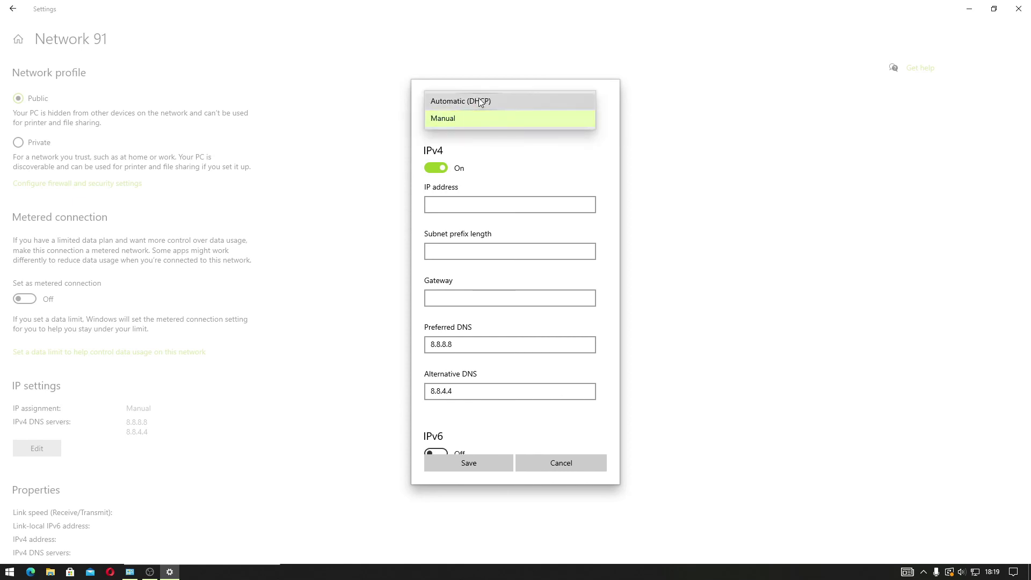
{"action": "left_click", "coordinate": [479, 100]}
{"action": "left_click", "coordinate": [476, 309]}
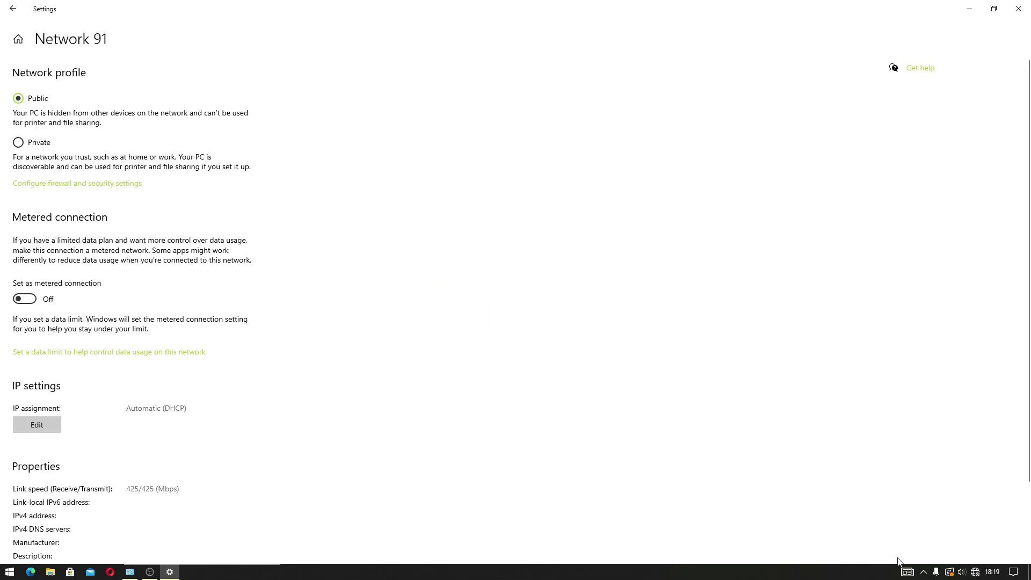
{"action": "mouse_move", "coordinate": [975, 573]}
- Edit Network 91's IP settings again, switching the assignment to Manual and turning IPv4 on
{"action": "left_click", "coordinate": [44, 427]}
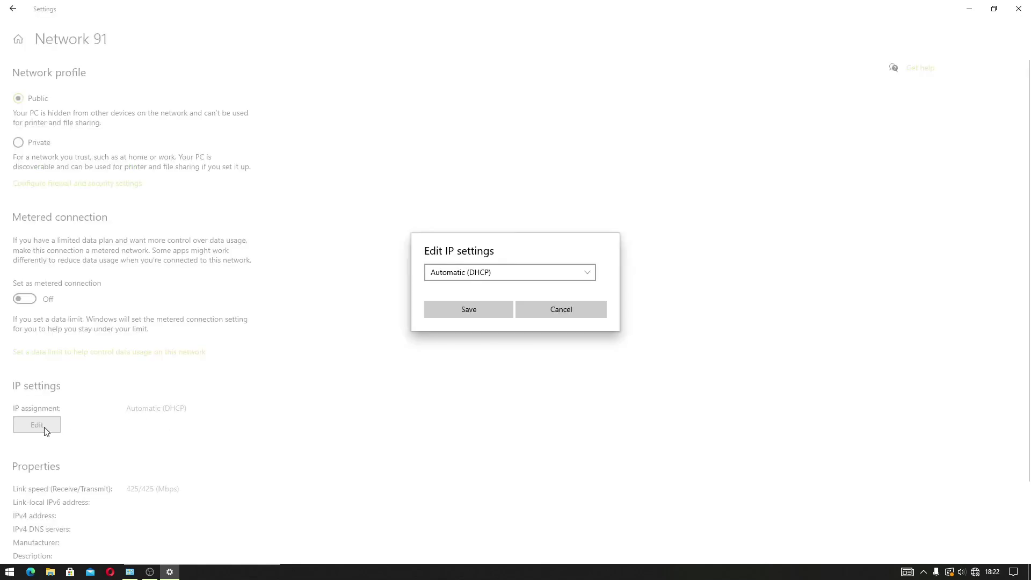
{"action": "left_click", "coordinate": [488, 280]}
{"action": "left_click", "coordinate": [486, 290]}
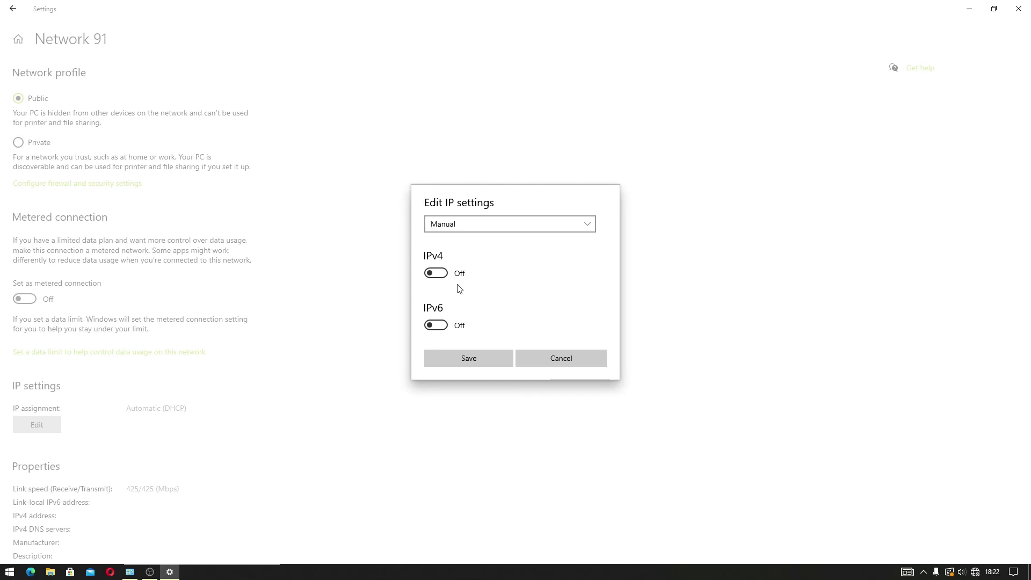
{"action": "left_click", "coordinate": [436, 273]}
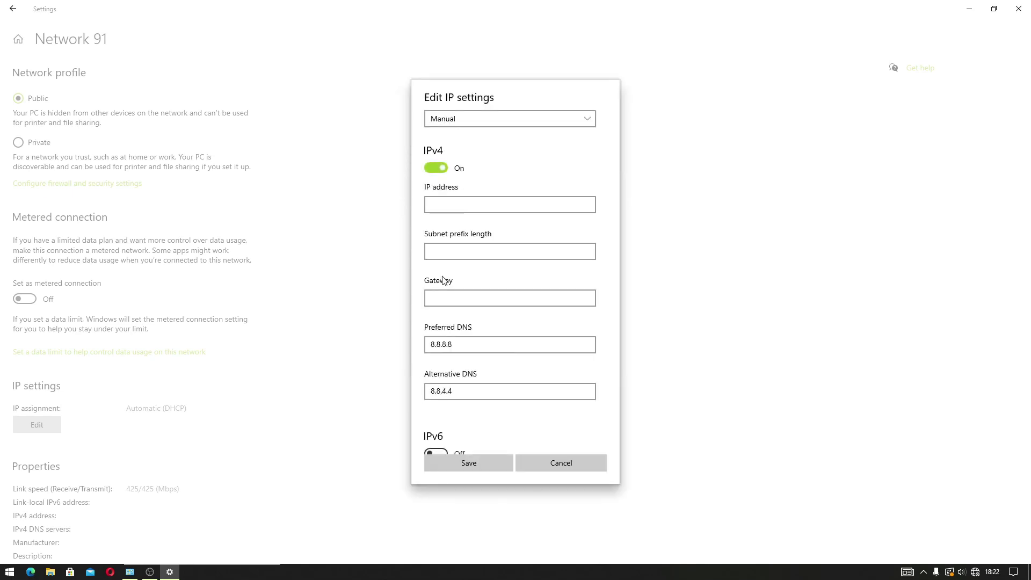
- Compare Ethernet 2's Internet Protocol Version 4 (TCP/IPv4) properties in Network Connections with the fields of the Edit IP settings dialog
{"action": "left_click", "coordinate": [129, 572]}
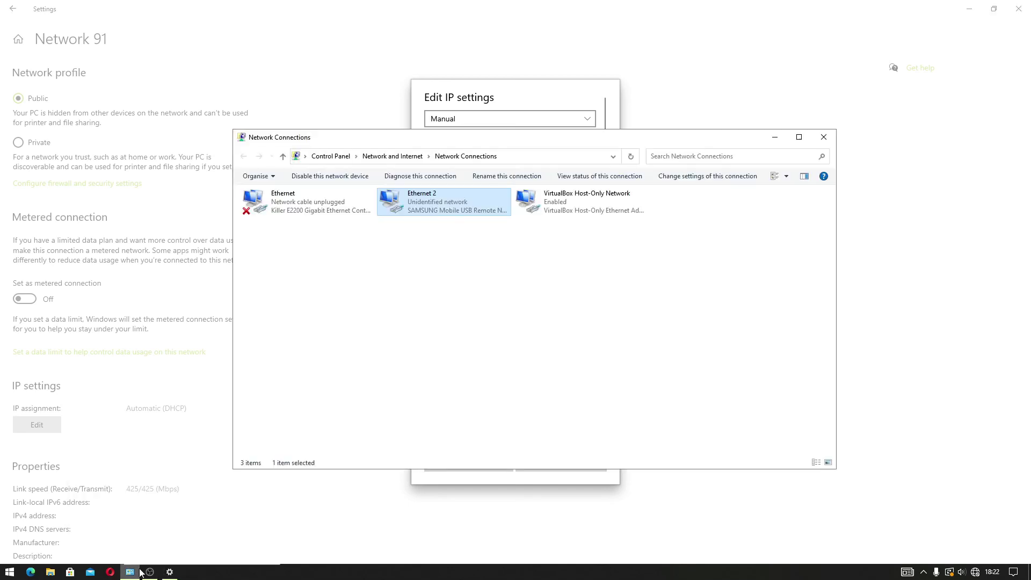
{"action": "right_click", "coordinate": [433, 204]}
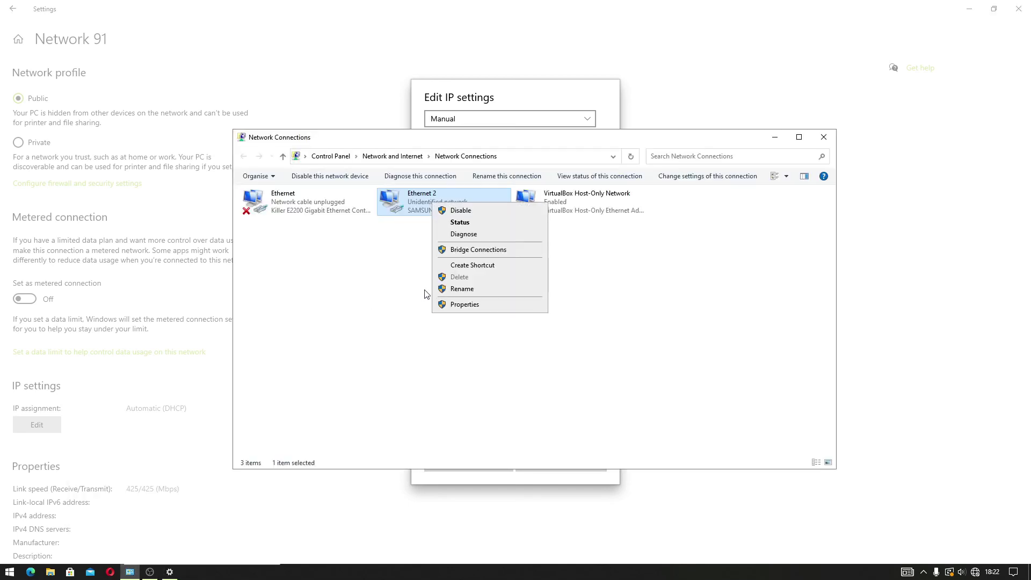
{"action": "left_click", "coordinate": [451, 306]}
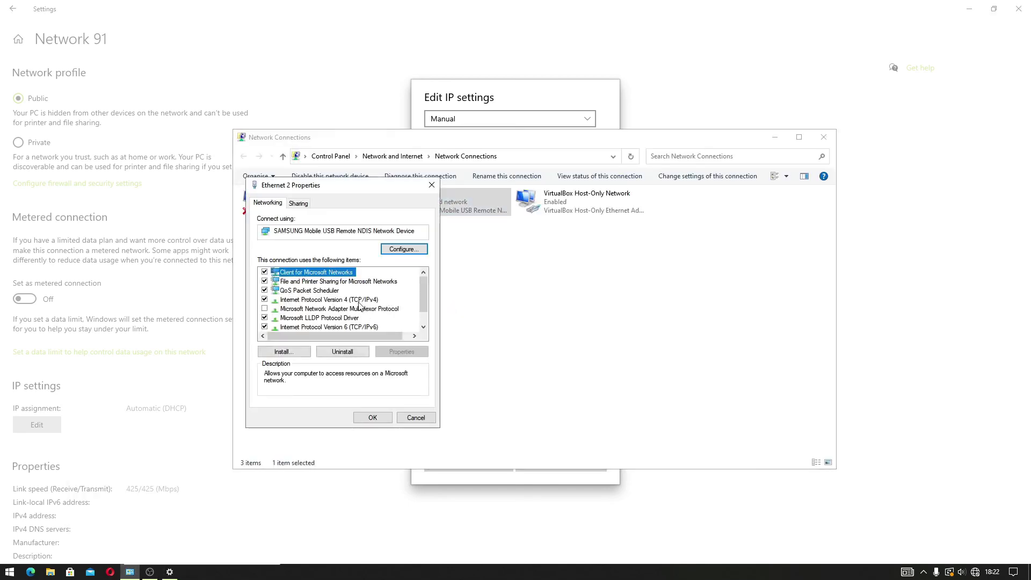
{"action": "double_click", "coordinate": [359, 304]}
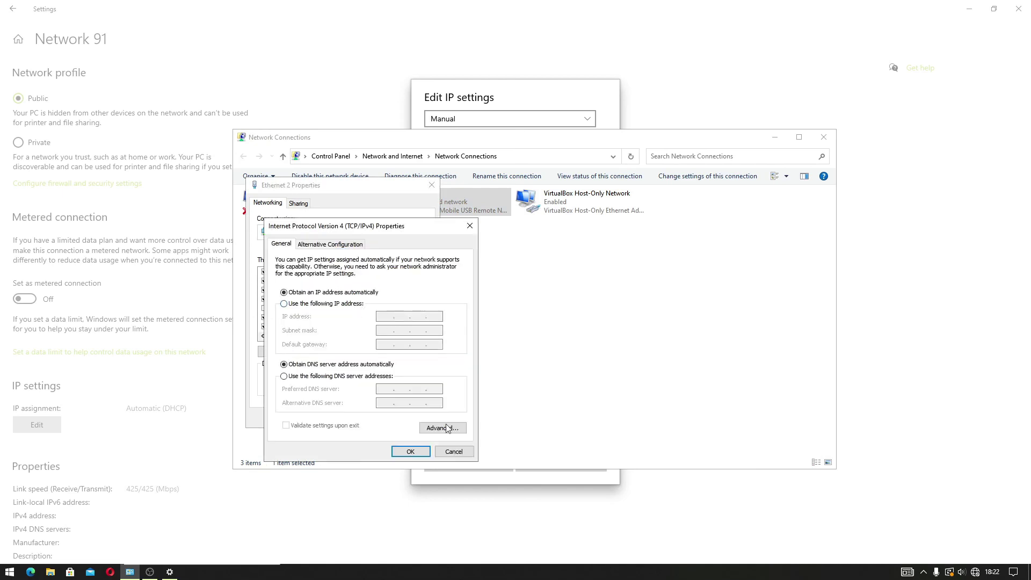
{"action": "left_click", "coordinate": [454, 451]}
{"action": "left_click", "coordinate": [510, 101]}
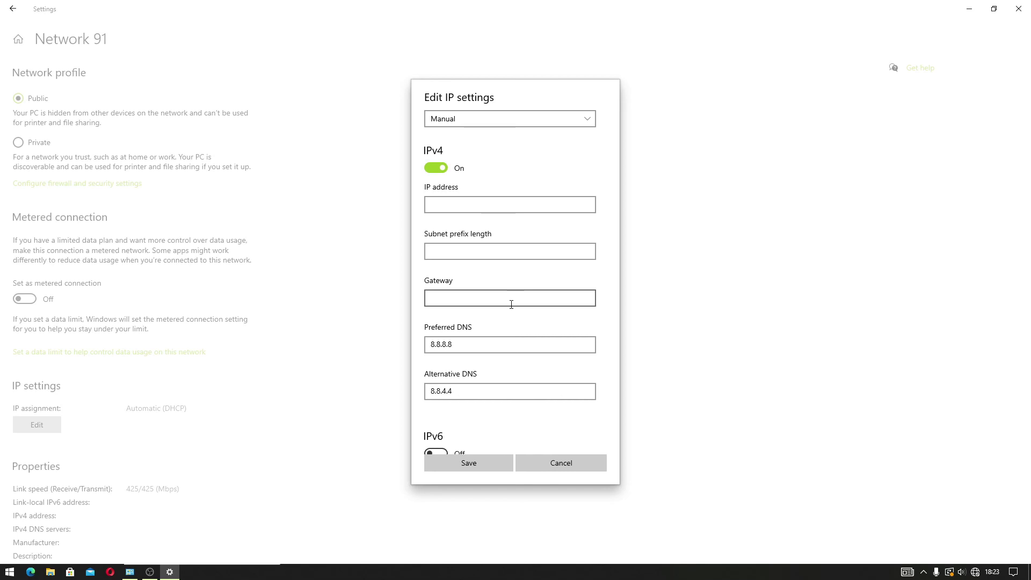
{"action": "left_click", "coordinate": [129, 572]}
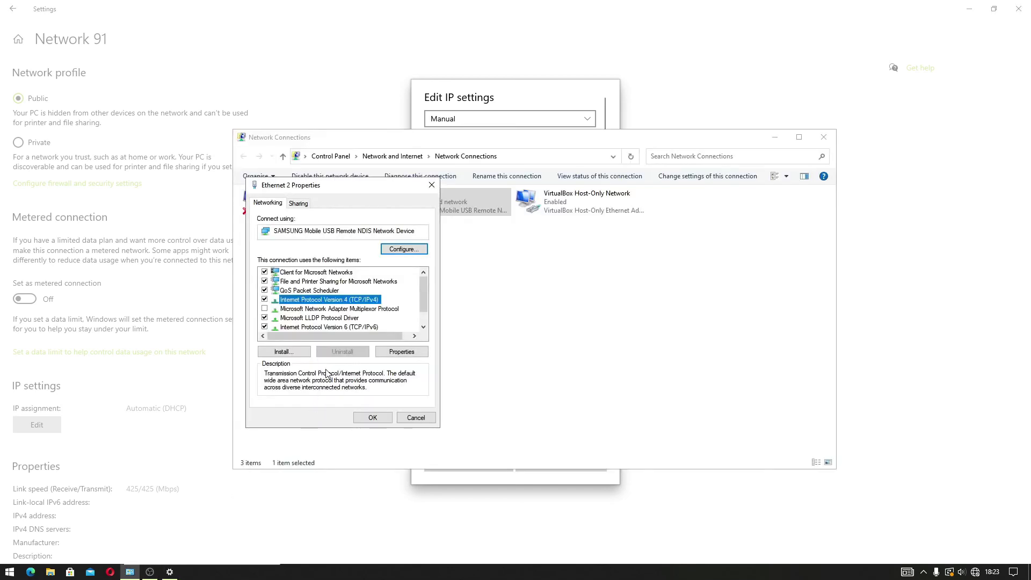
{"action": "double_click", "coordinate": [370, 301]}
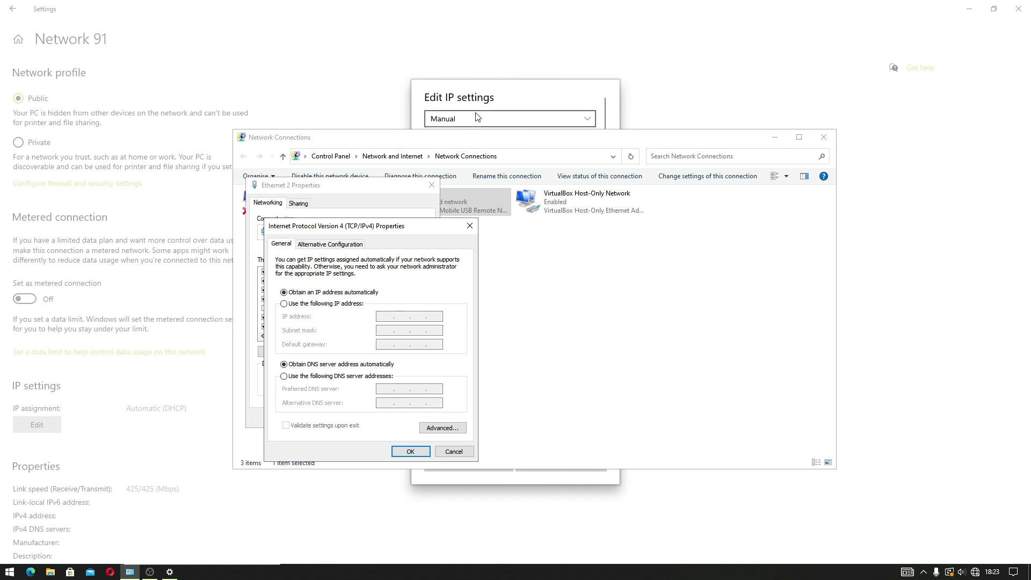
{"action": "left_click", "coordinate": [482, 97]}
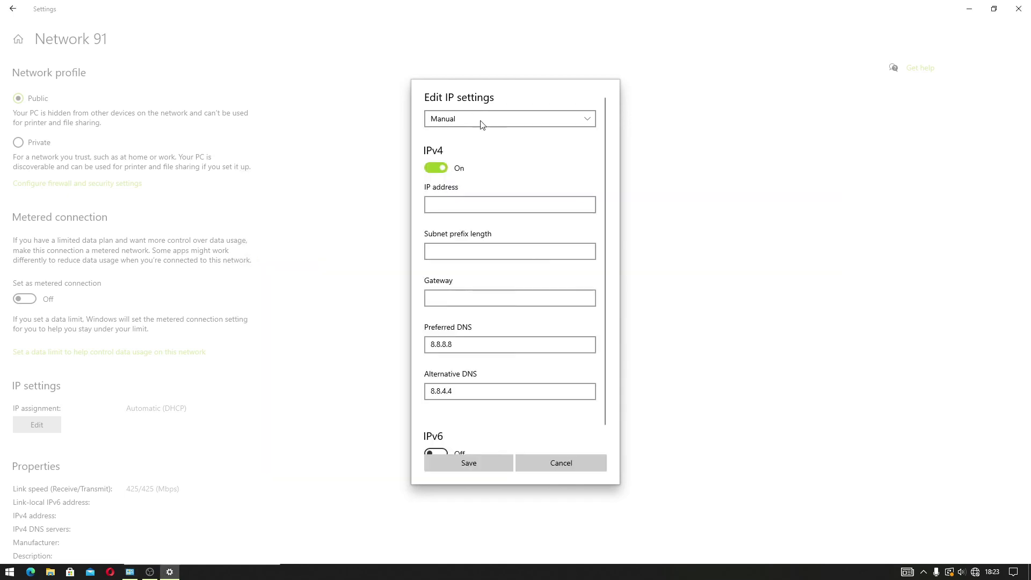
- Re-enter 8.8.8.8 as the preferred IPv4 DNS server and save the manual IP settings
{"action": "left_click", "coordinate": [460, 344]}
{"action": "key", "text": "ctrl+a"}
{"action": "key", "text": "BackSpace"}
{"action": "type", "text": "8.8.8.8"}
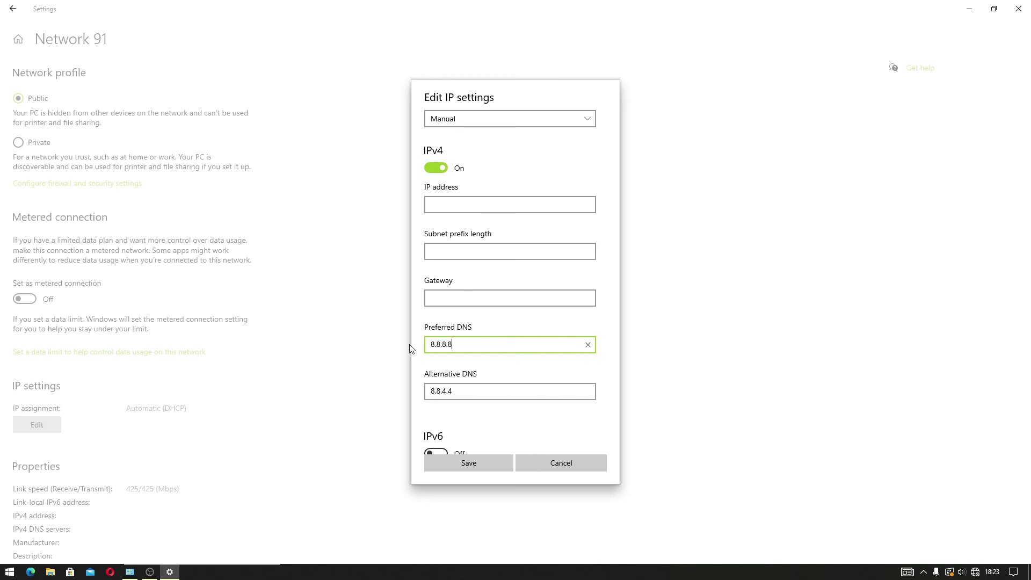
{"action": "left_click", "coordinate": [474, 462]}
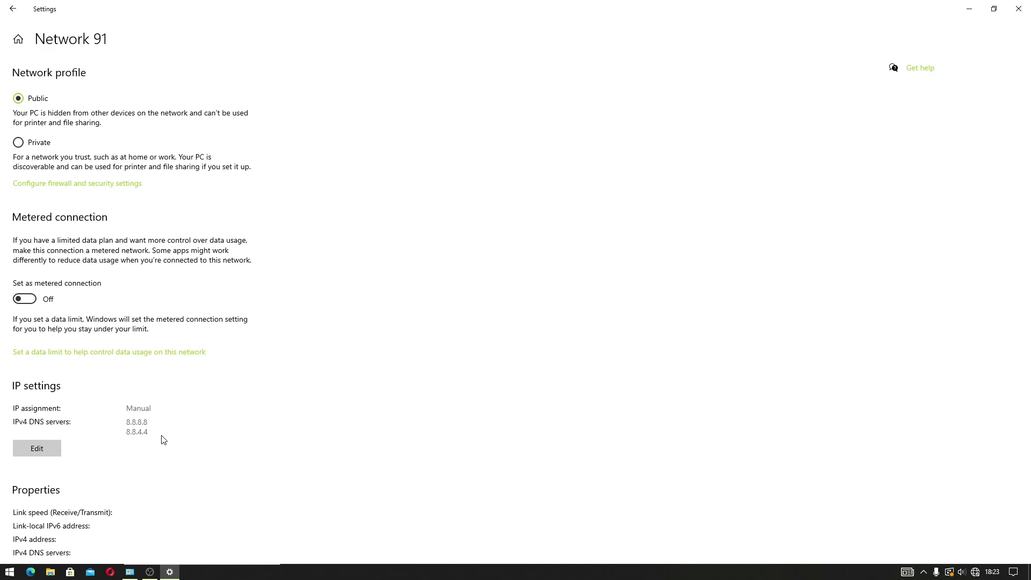
- Return to Network Connections, dismiss the IPv4 and Ethernet 2 properties without changes, and select the Ethernet 2 adapter
{"action": "left_click", "coordinate": [129, 572]}
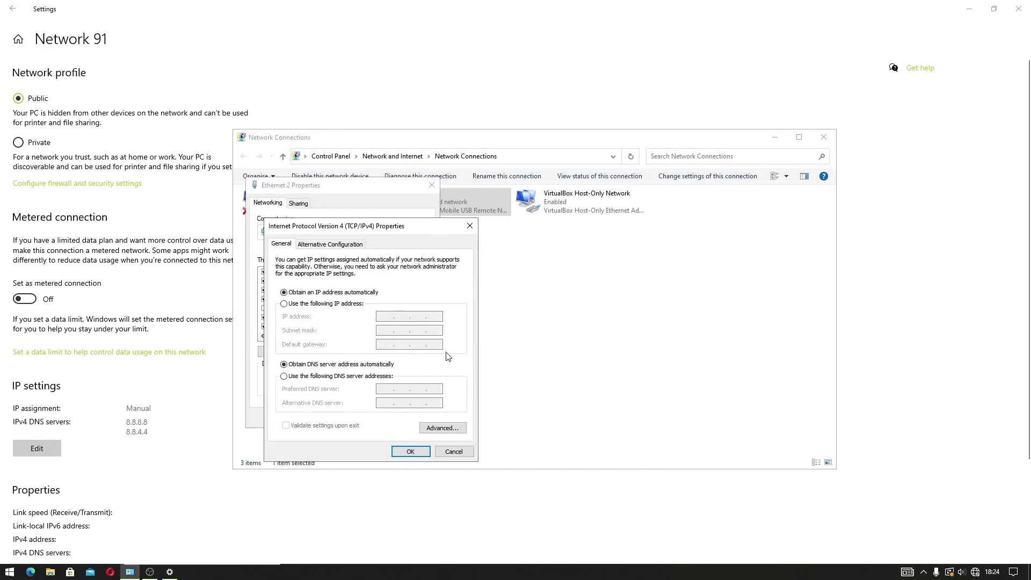
{"action": "left_click", "coordinate": [454, 451]}
{"action": "left_click", "coordinate": [418, 420]}
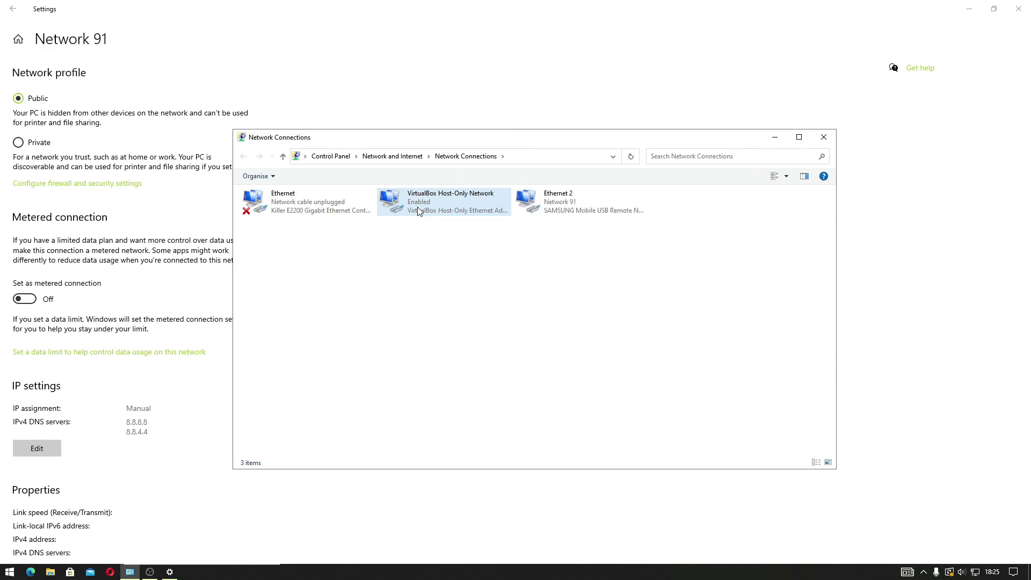
{"action": "left_click", "coordinate": [586, 208]}
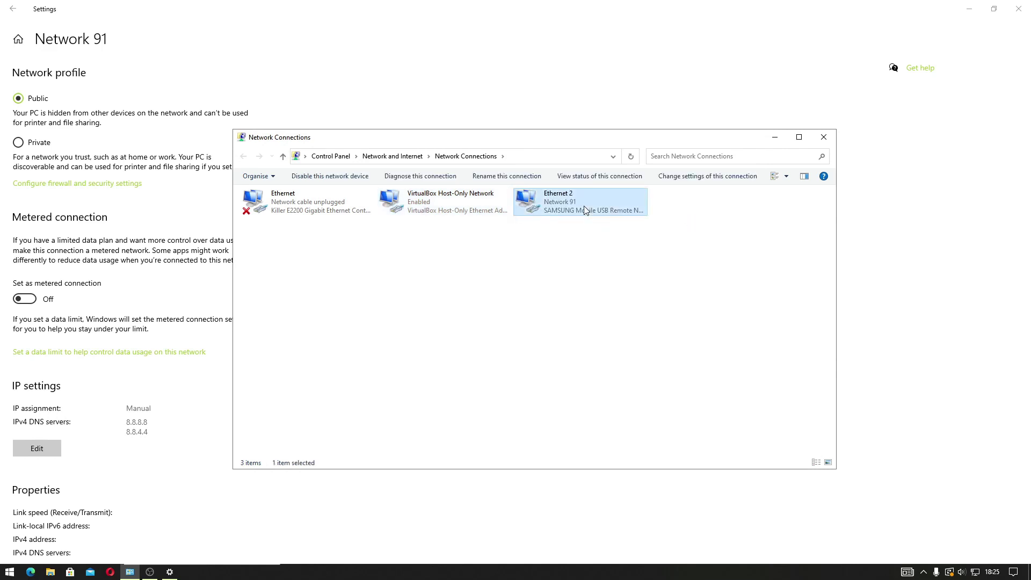